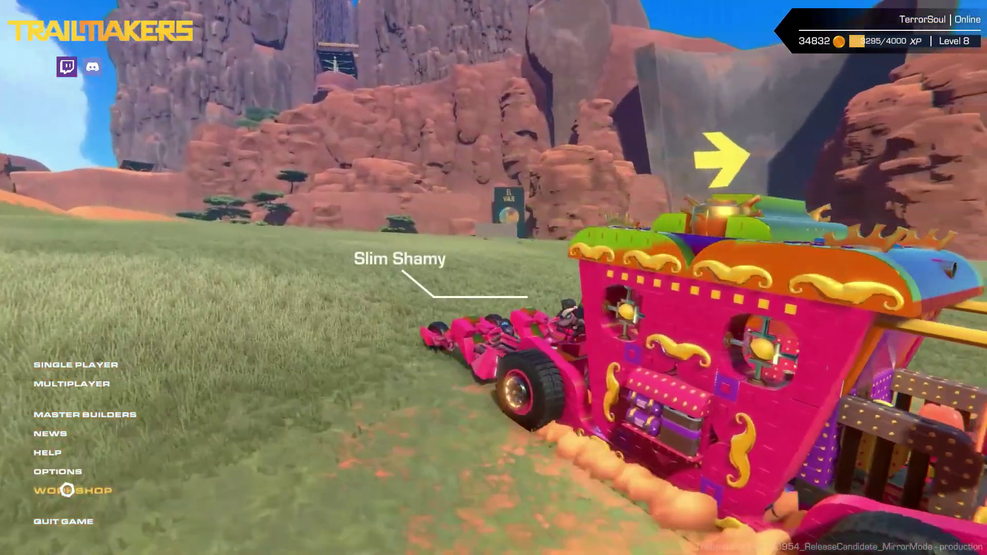
Open the Workshop browser and filter it to show only mods.
left_click(67, 490)
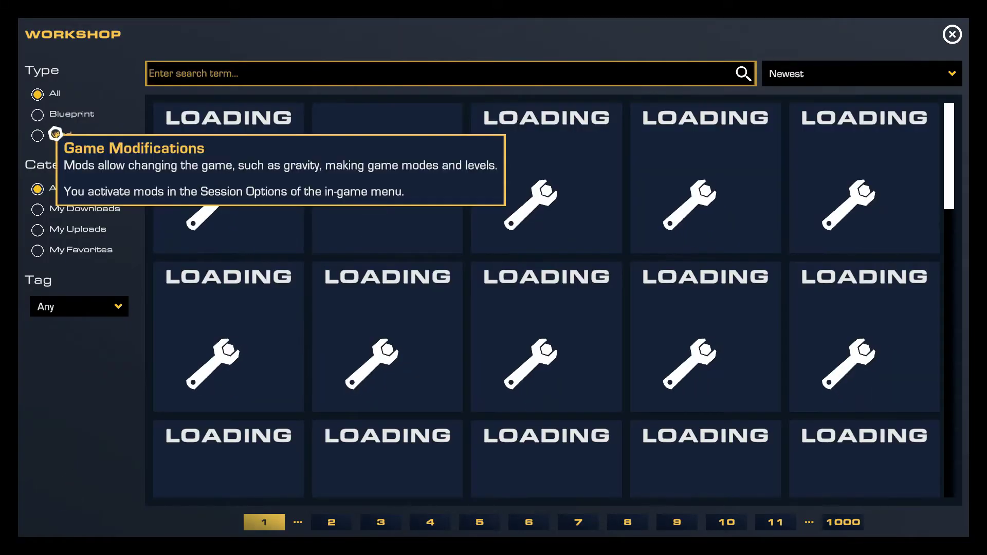
left_click(53, 134)
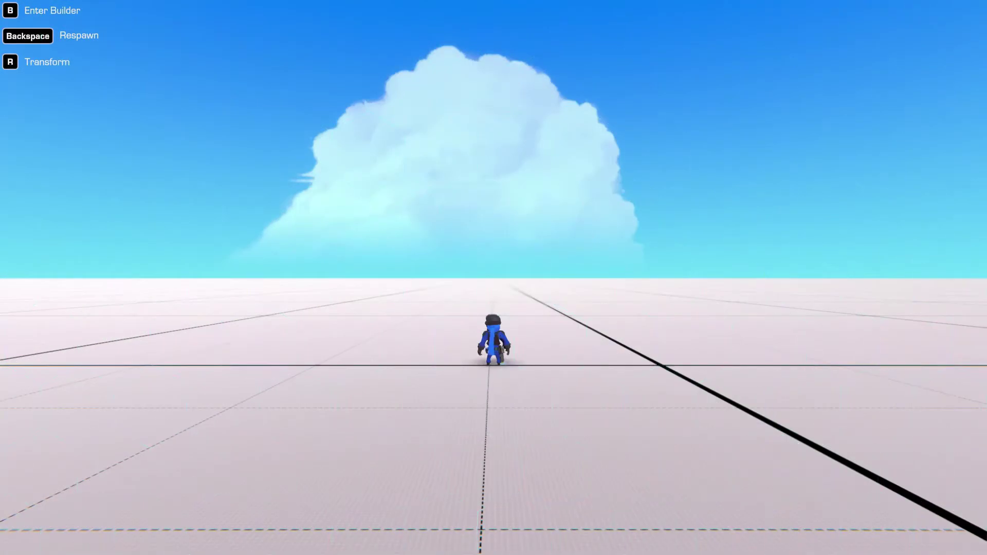
Activate mods in Session Options and enable the TrailEditTestNonWorkshop mod.
key("Escape")
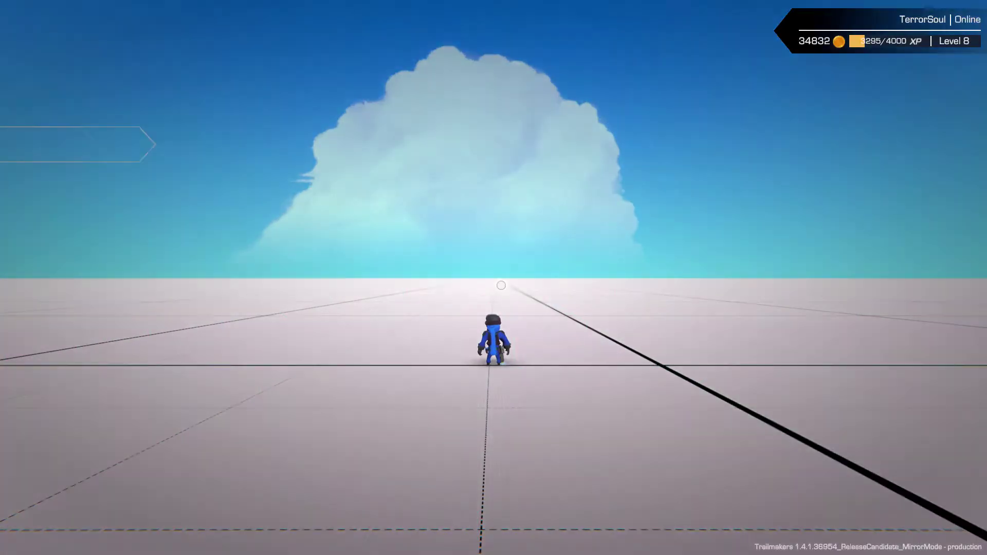
left_click(224, 189)
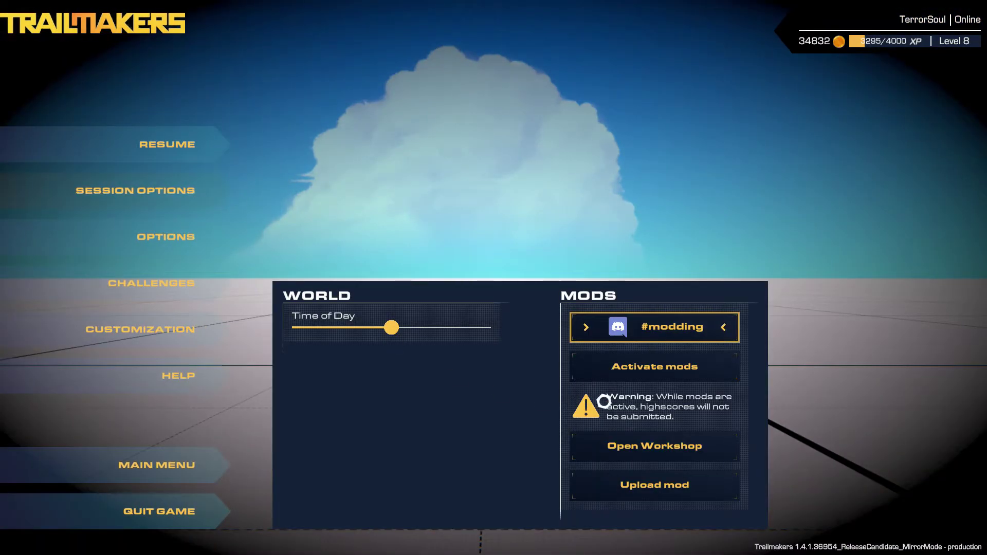
left_click(637, 368)
scroll(734, 254, "down", 5)
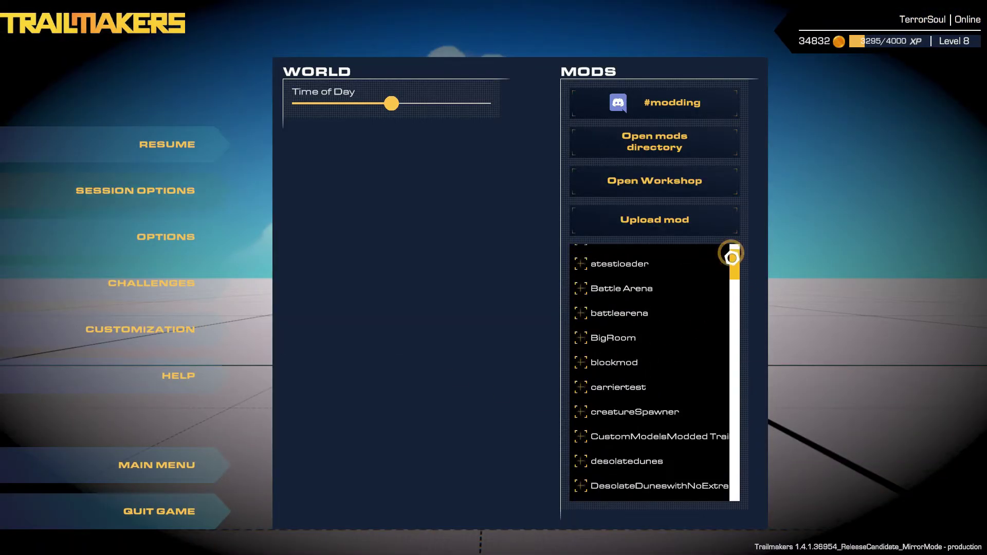
left_click_drag(733, 275, 762, 377)
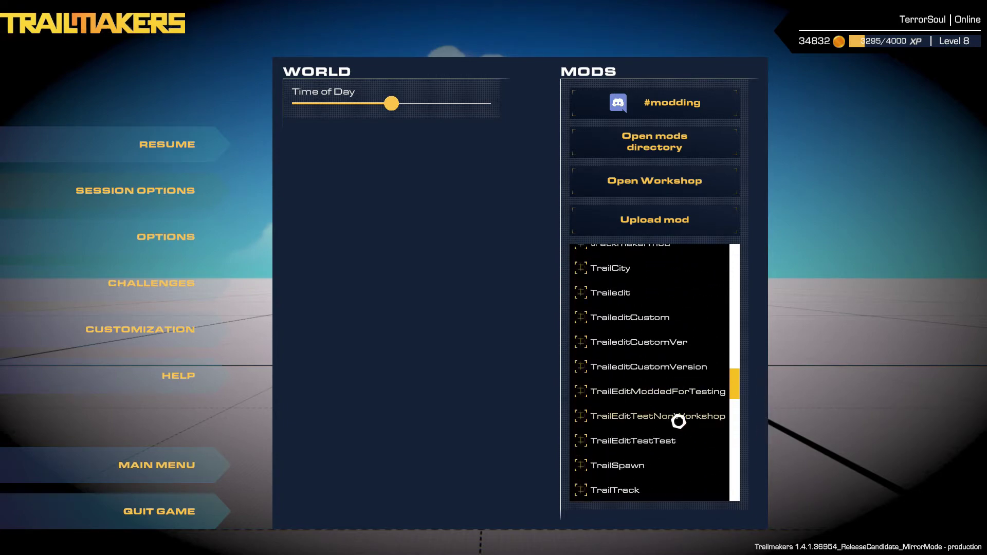
left_click(705, 417)
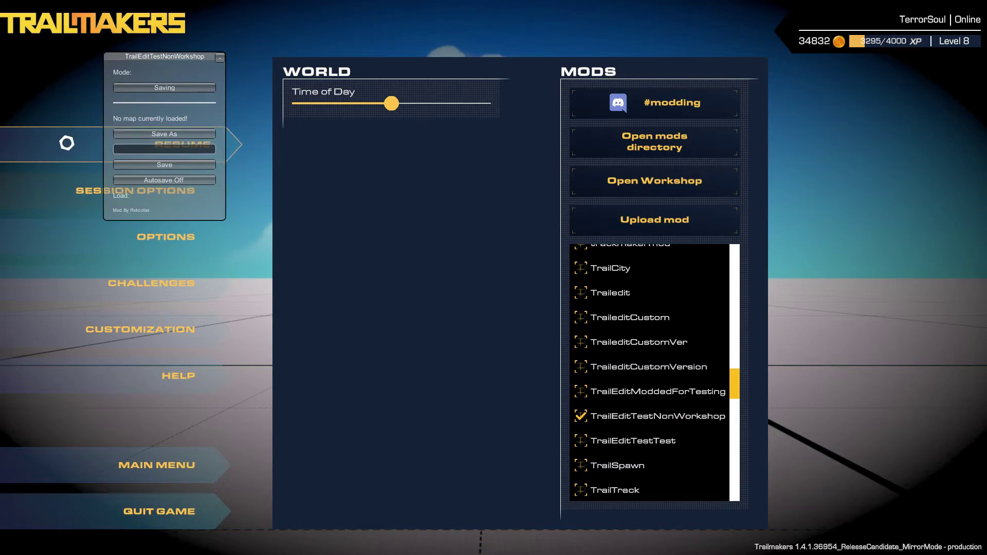
Resume play, move the TrailEdit window top right, and save the map as TestingMapforVideo.
left_click(57, 149)
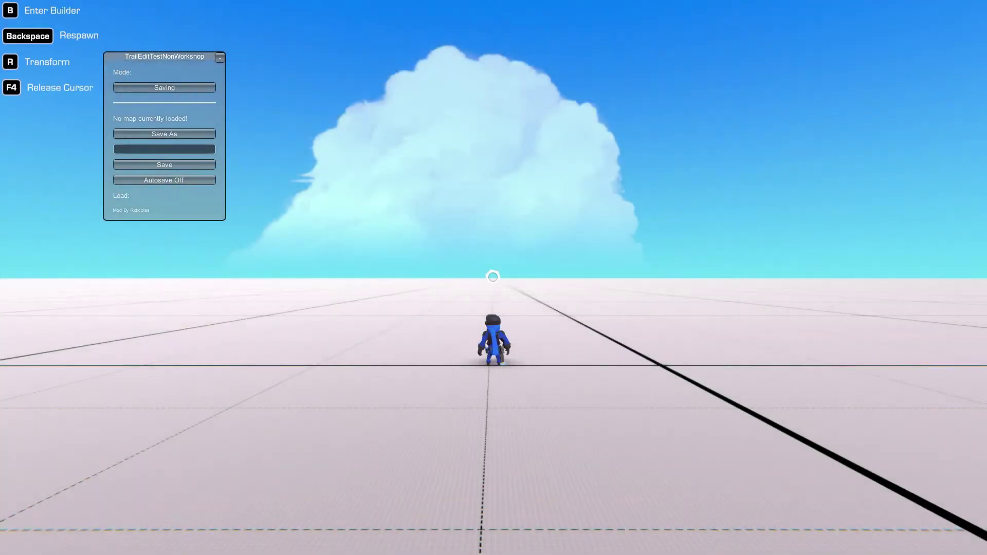
left_click_drag(143, 61, 902, 8)
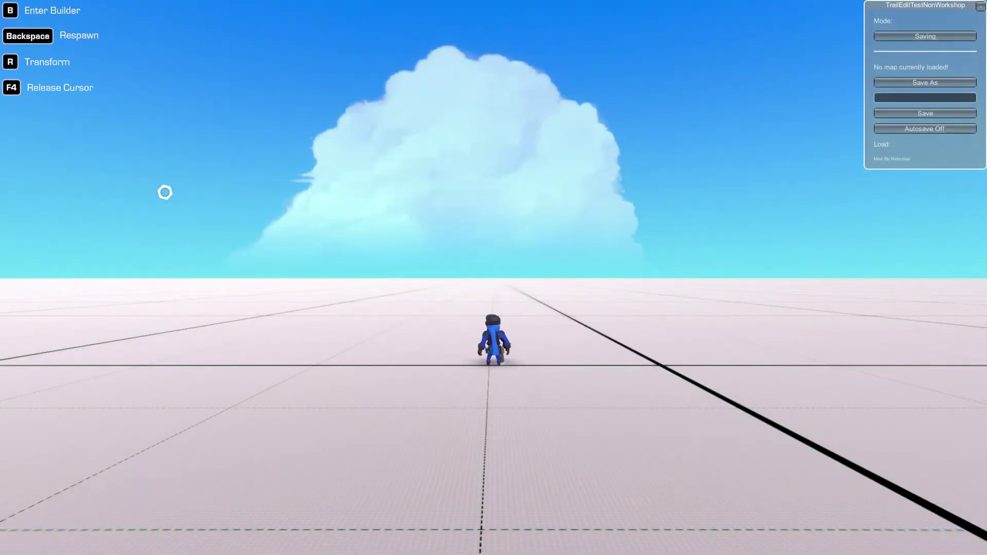
key("F4")
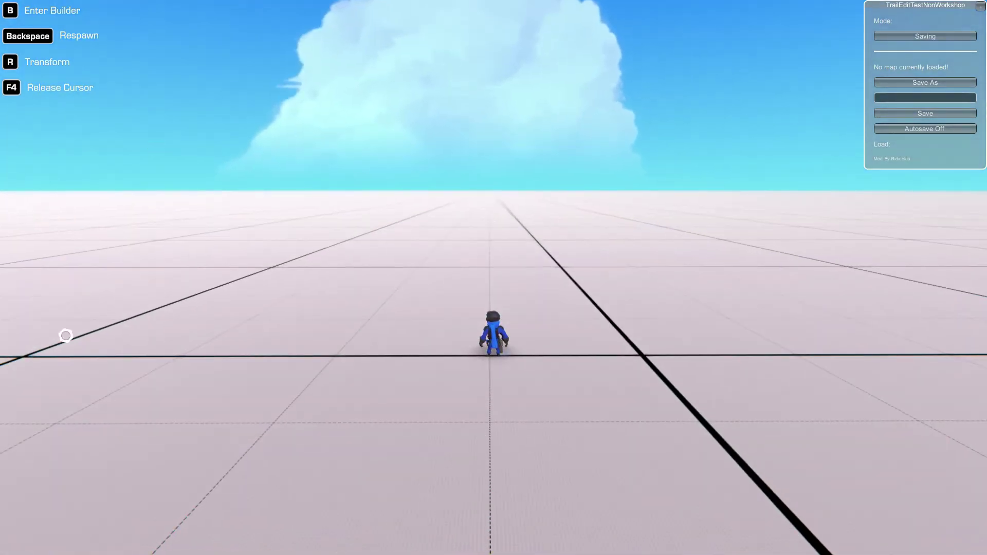
mouse_move(926, 5)
left_mouse_down()
mouse_move(247, 161)
mouse_move(925, 5)
left_mouse_up()
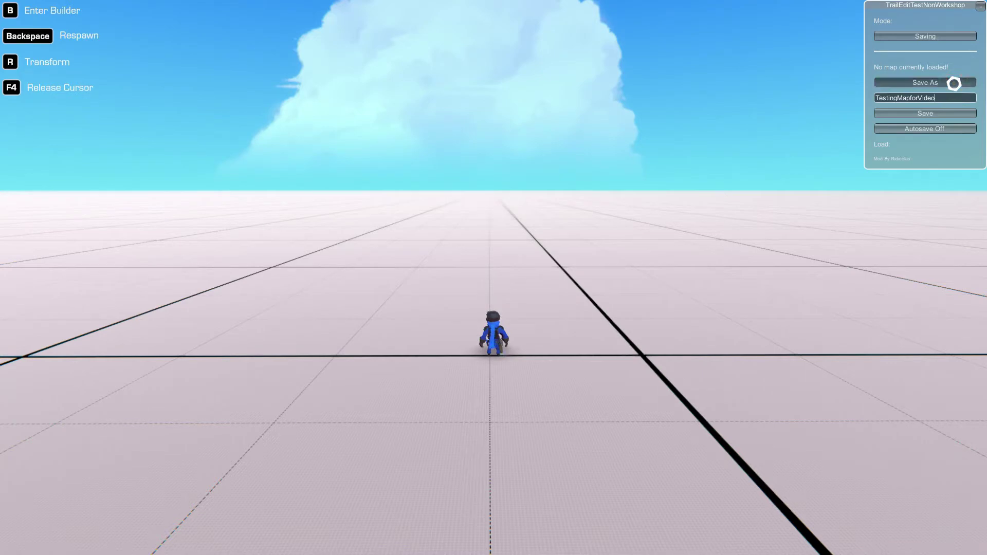
left_click(954, 84)
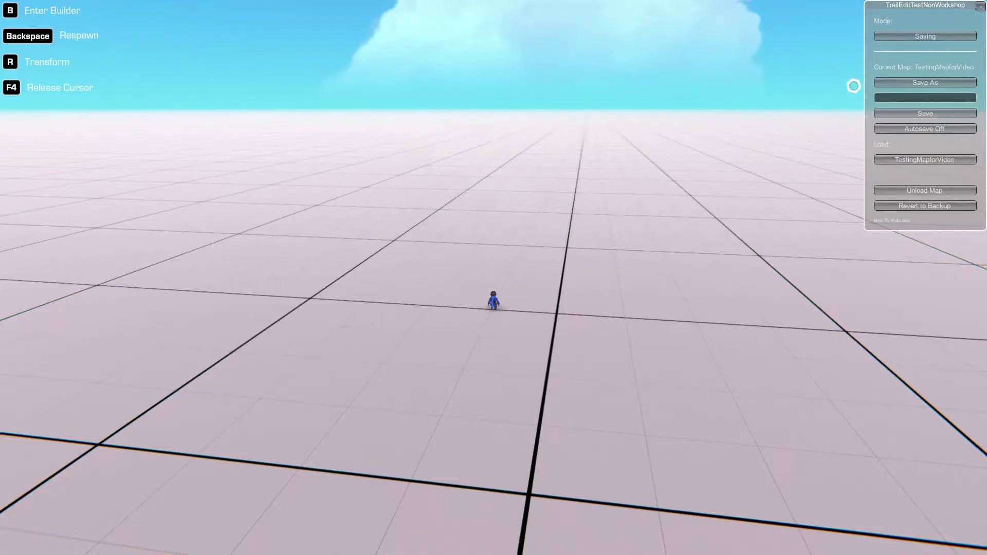
Switch TrailEdit to Spawning mode and spawn a SpikyCanyon_1 rock at the character.
left_click(906, 36)
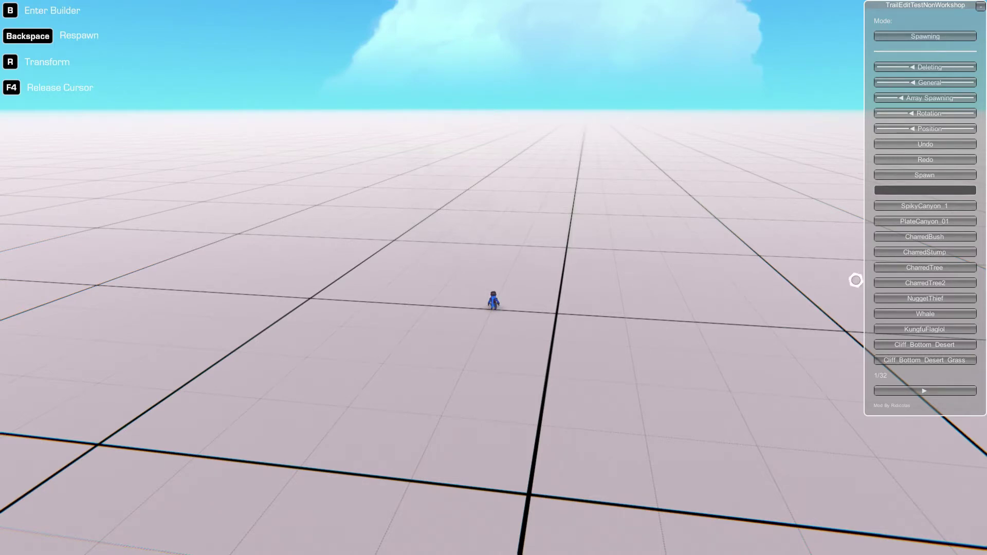
left_click(898, 207)
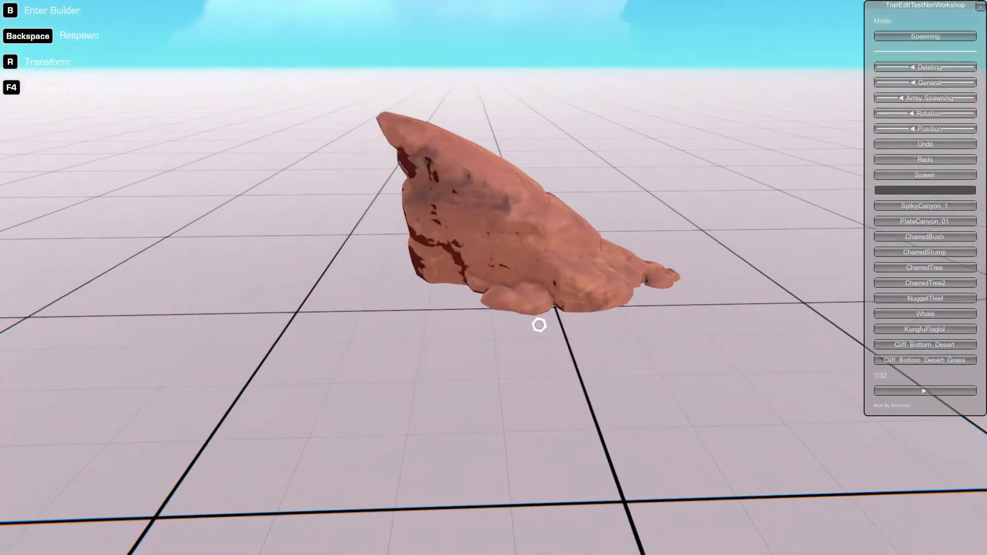
Select the nearby SpikyCanyon_1 rock and nudge it left along X and along Z to Z 2.
left_click(920, 35)
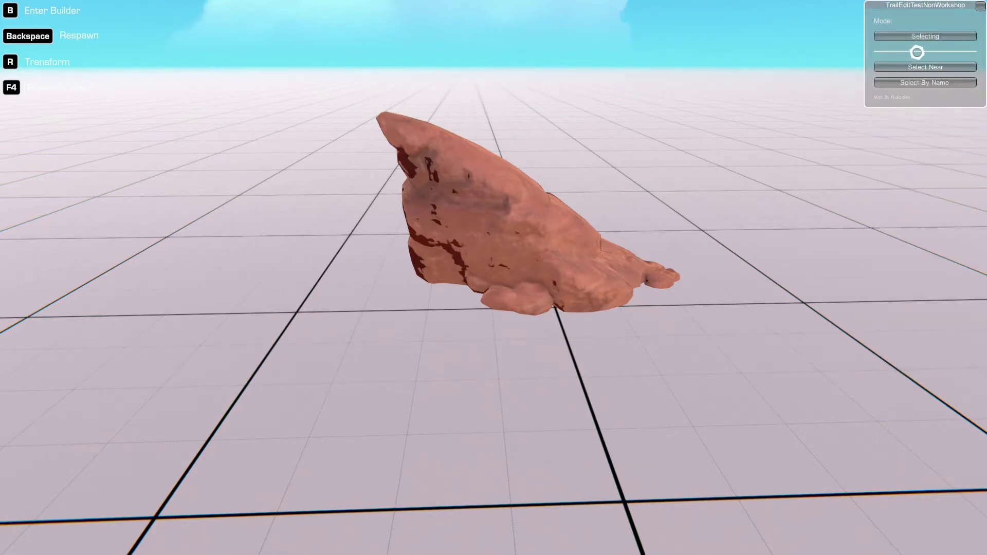
left_click(918, 66)
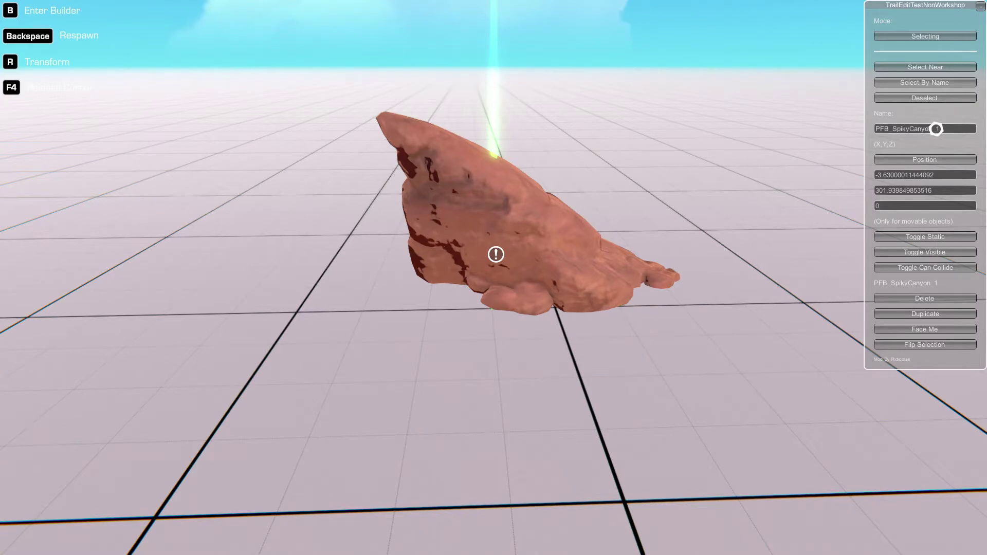
left_click(938, 128)
key("Left")
key("Left")
key("Up")
key("Up")
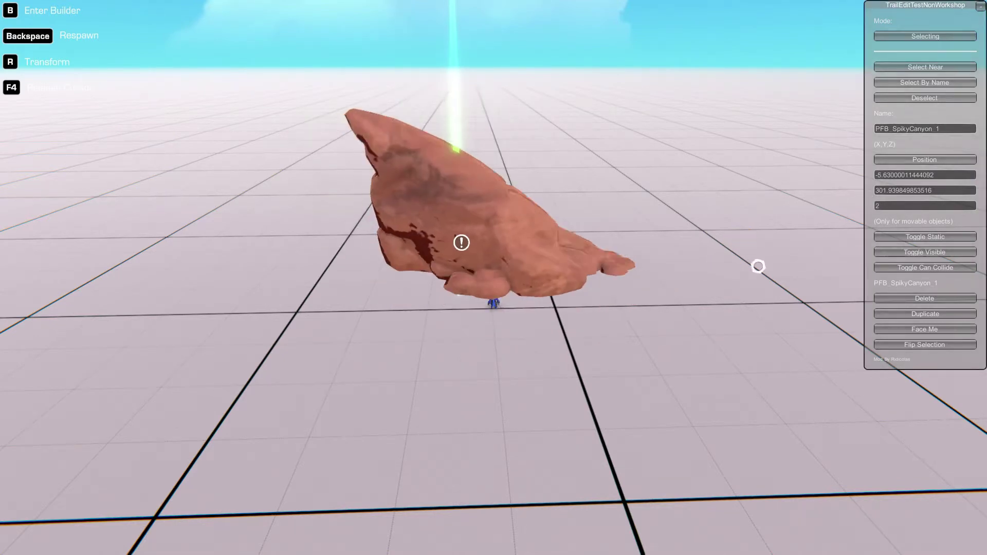
key("Left")
key("Left")
key("Left")
key("Left")
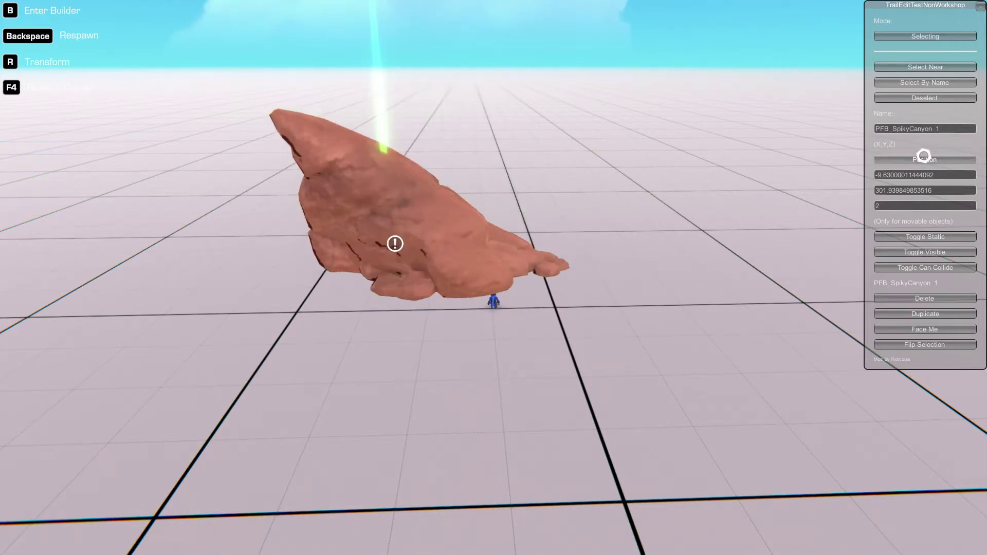
Scale the rock up and back to its original size, then switch transforms to rotation.
left_click(923, 157)
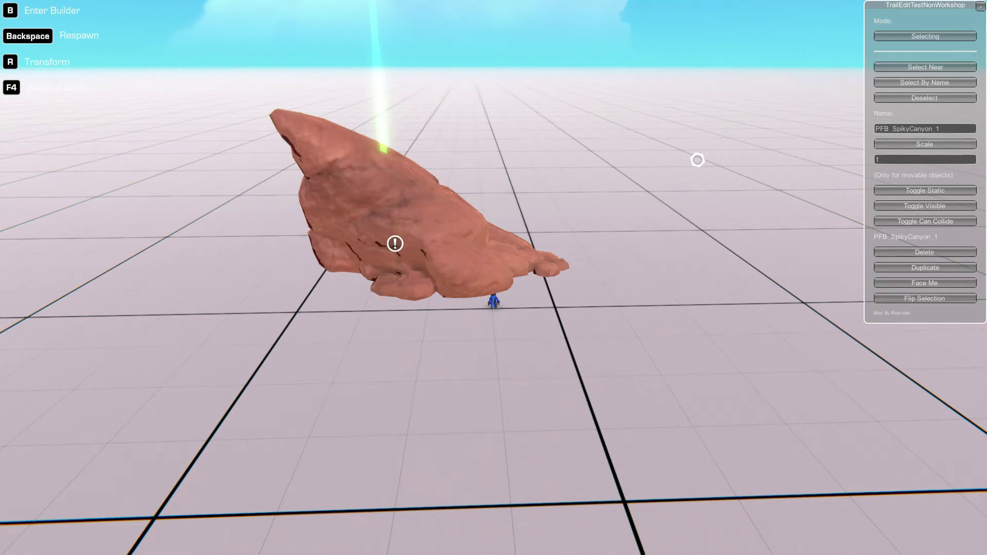
key("Up")
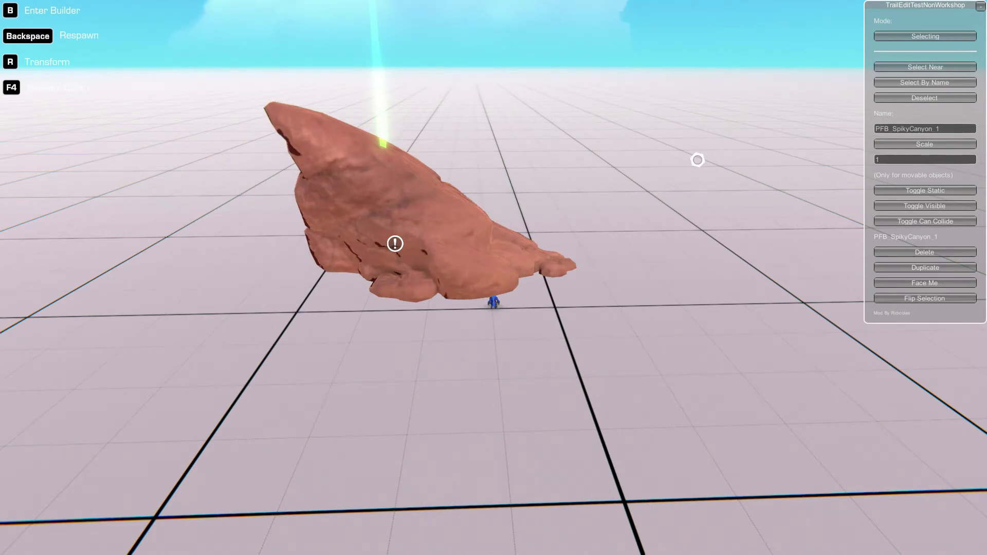
key("Down")
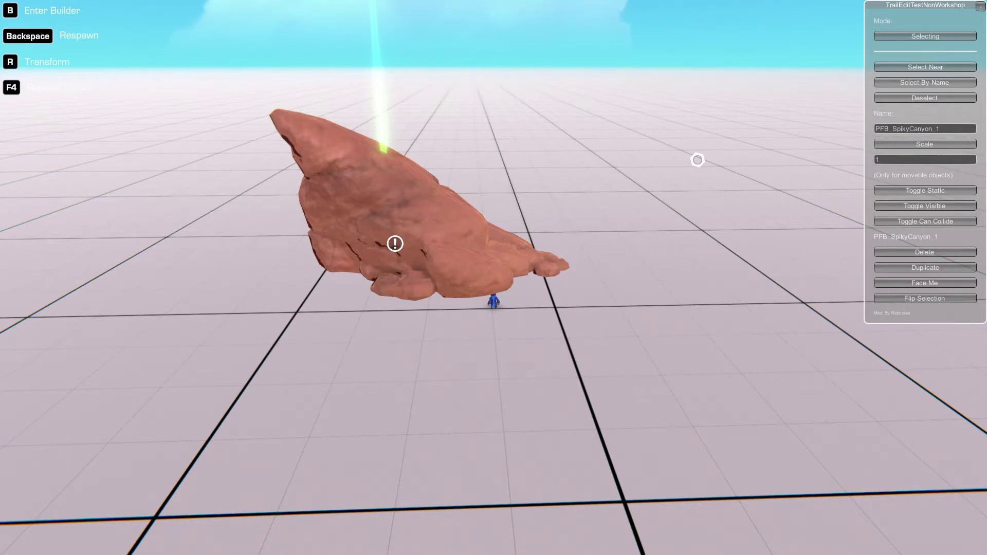
left_click(957, 144)
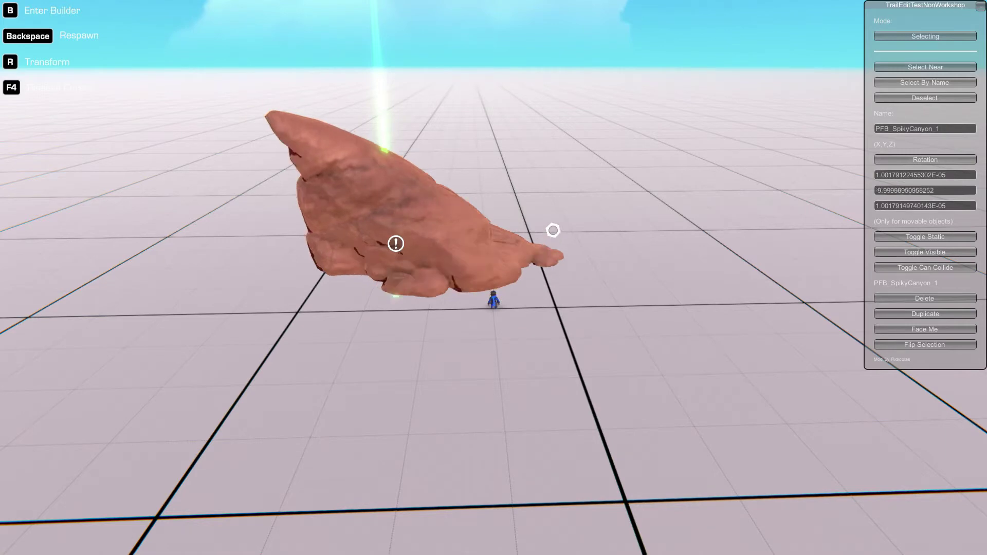
left_click(969, 156)
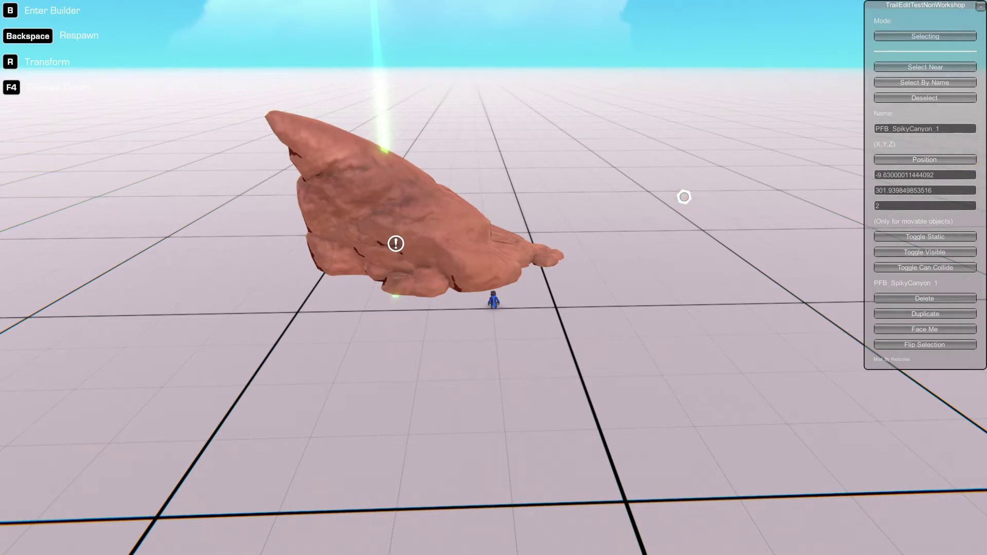
key("Page_Up")
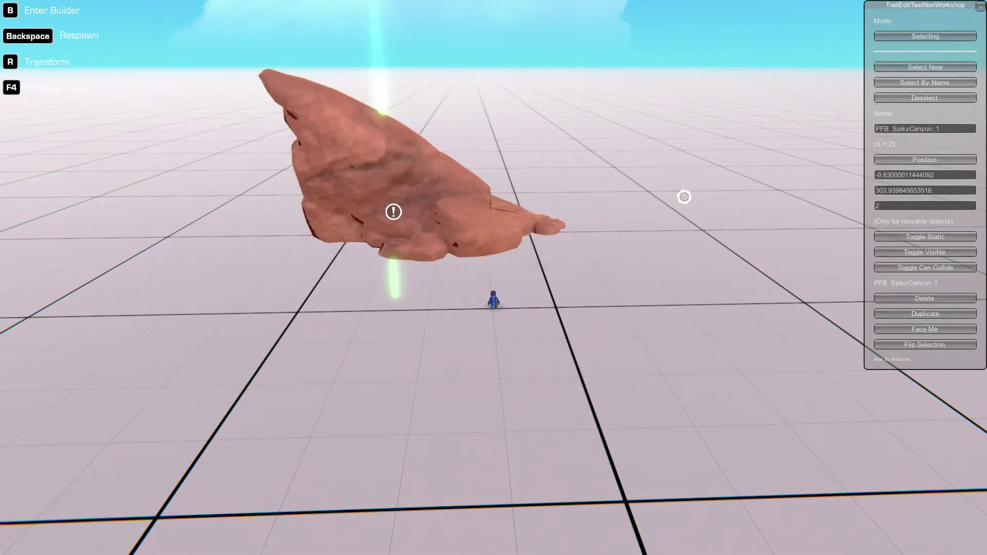
key("Page_Down")
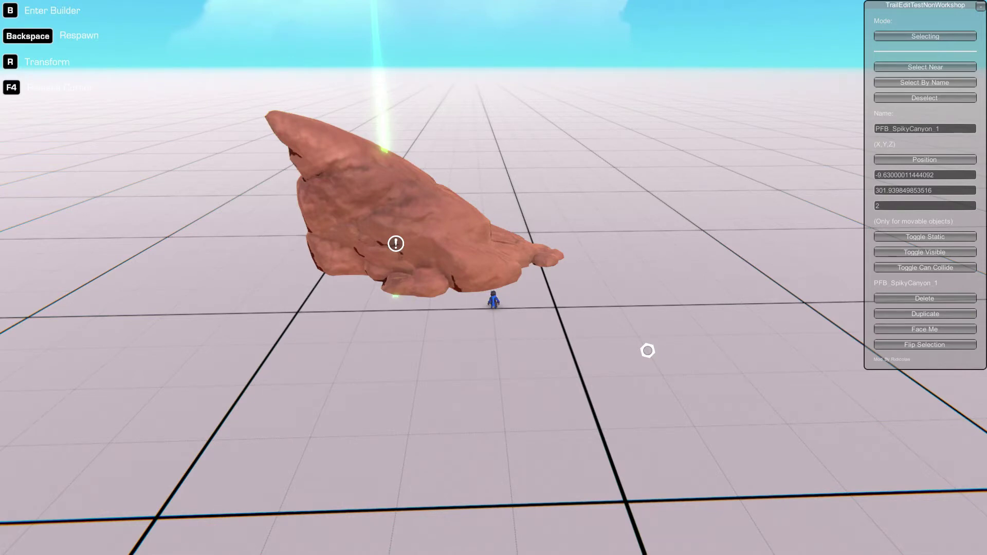
Cycle the editor through Keybinds and Settings to the Map Info page for TestingMapforVideo.
left_click(915, 35)
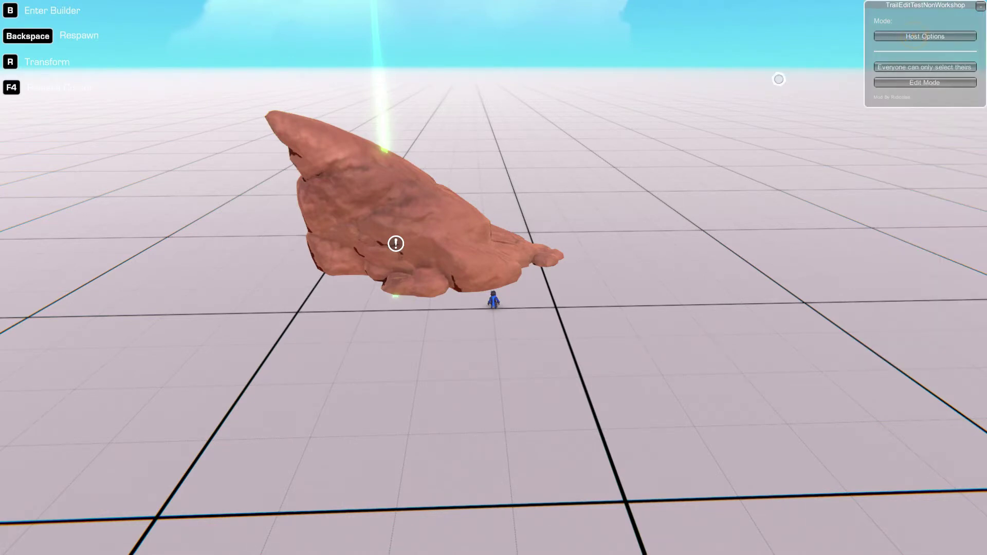
left_click(903, 36)
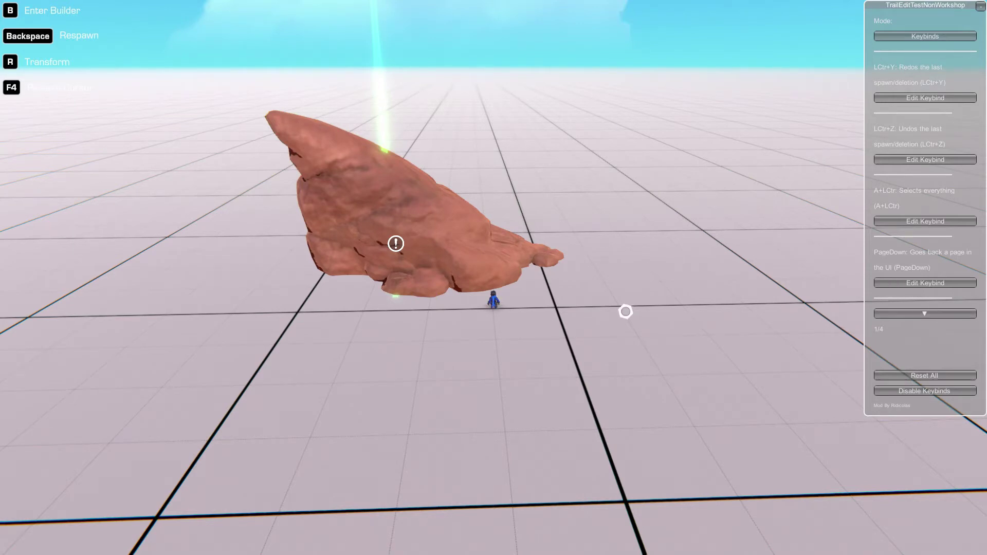
left_click(914, 37)
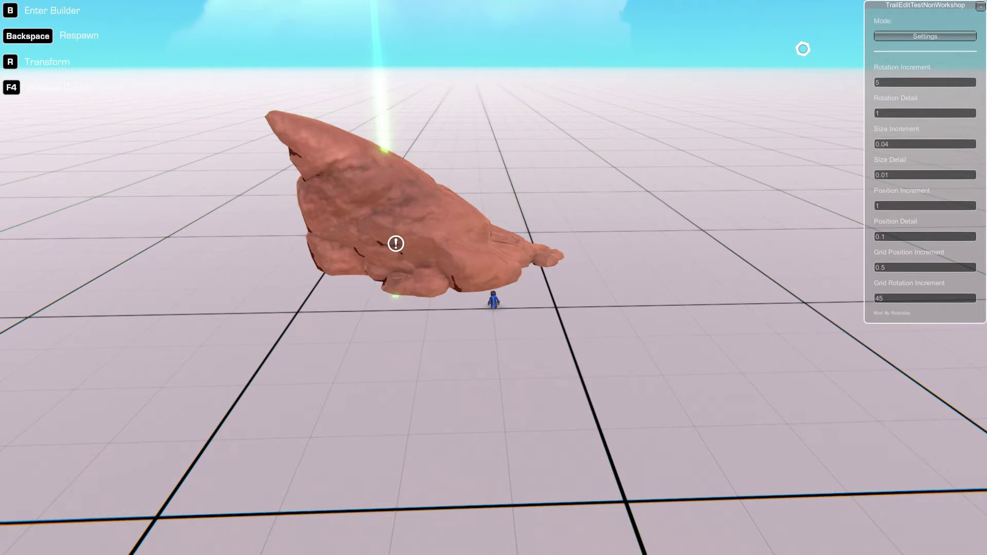
left_click(909, 34)
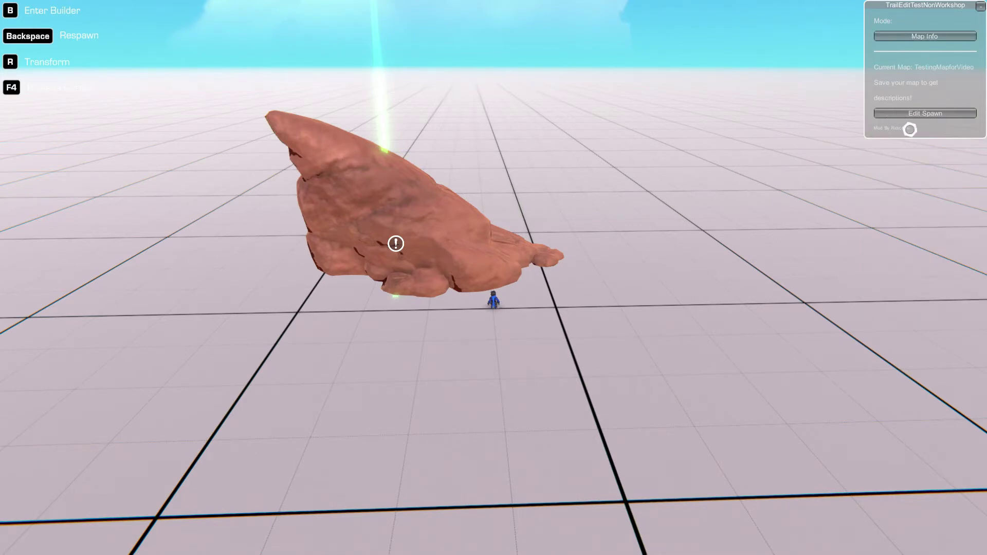
Enable a custom spawn at the player's position, triggering on Respawn and Join.
left_click(912, 113)
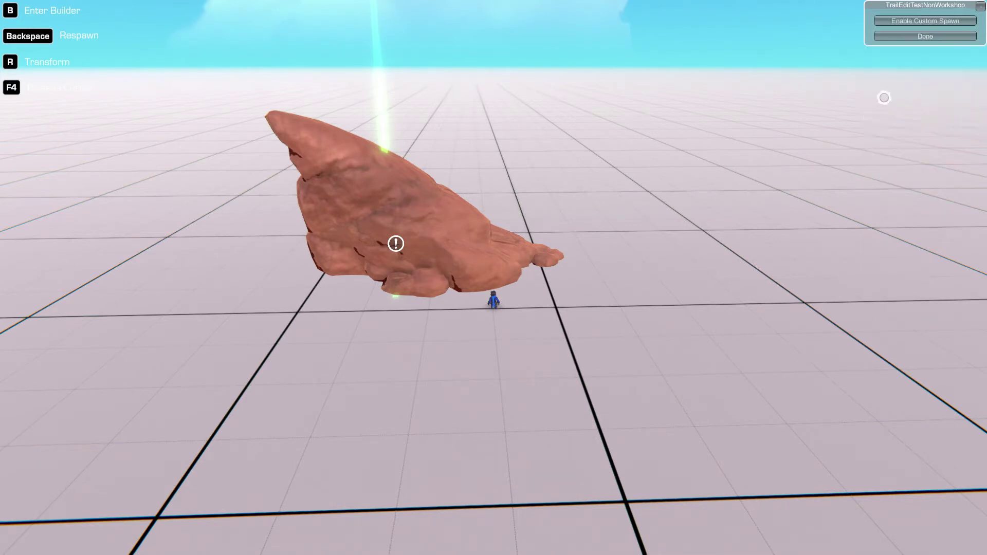
left_click(925, 17)
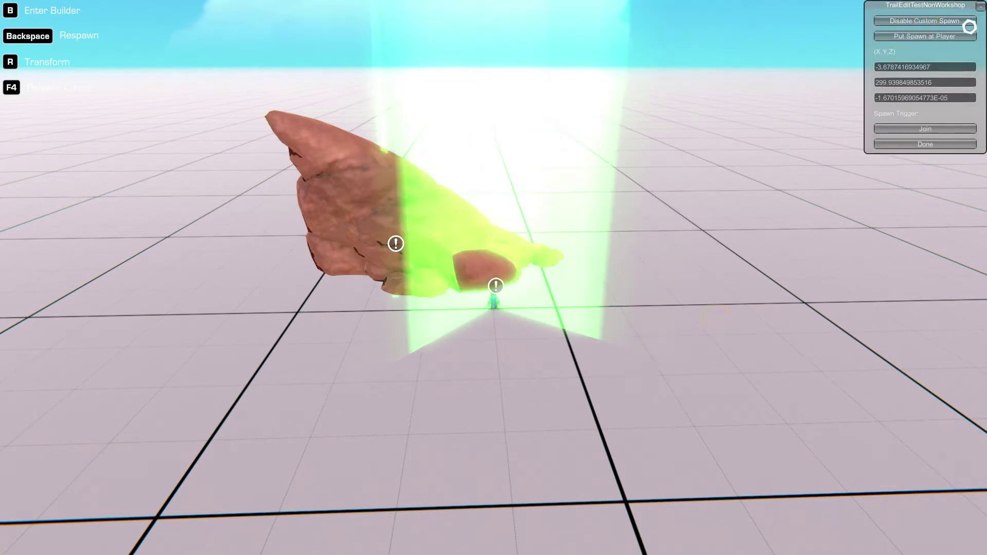
left_click(943, 37)
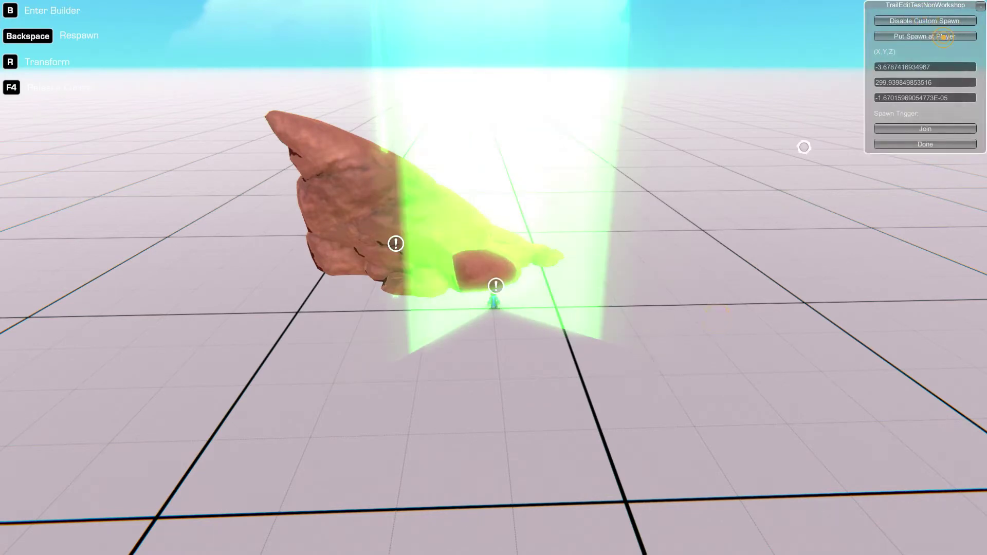
left_click(910, 128)
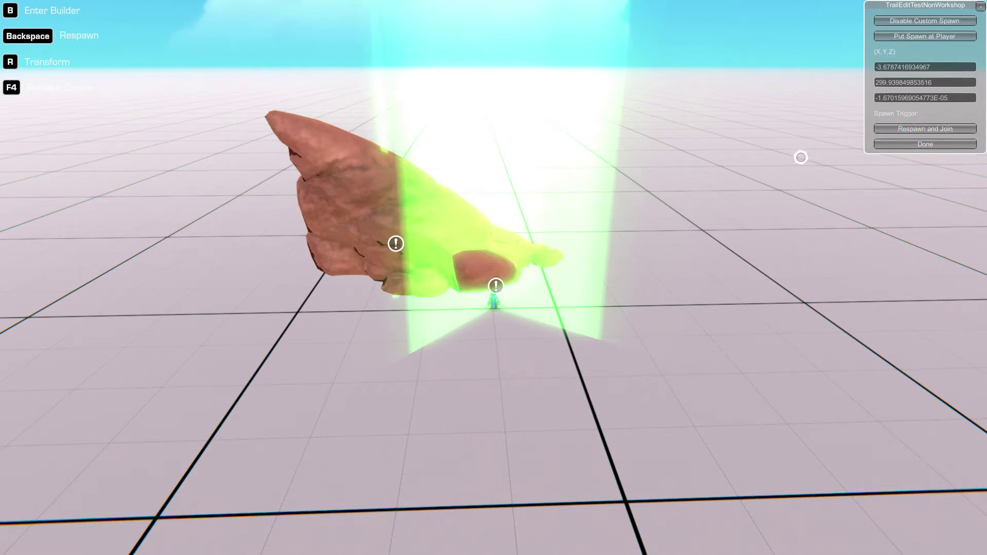
left_click(909, 144)
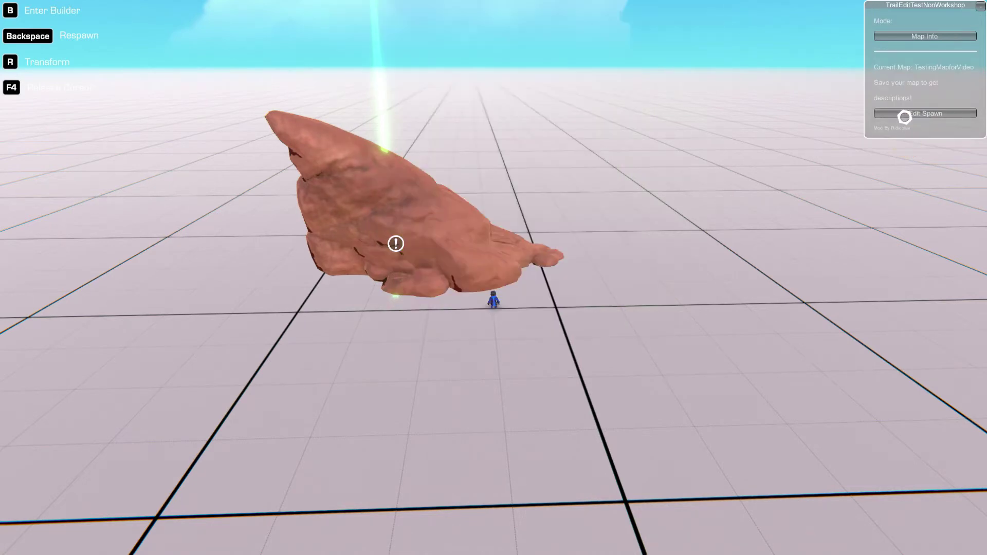
Cycle the editor mode past Map Loaders and Saving toward Spawning.
left_click(909, 37)
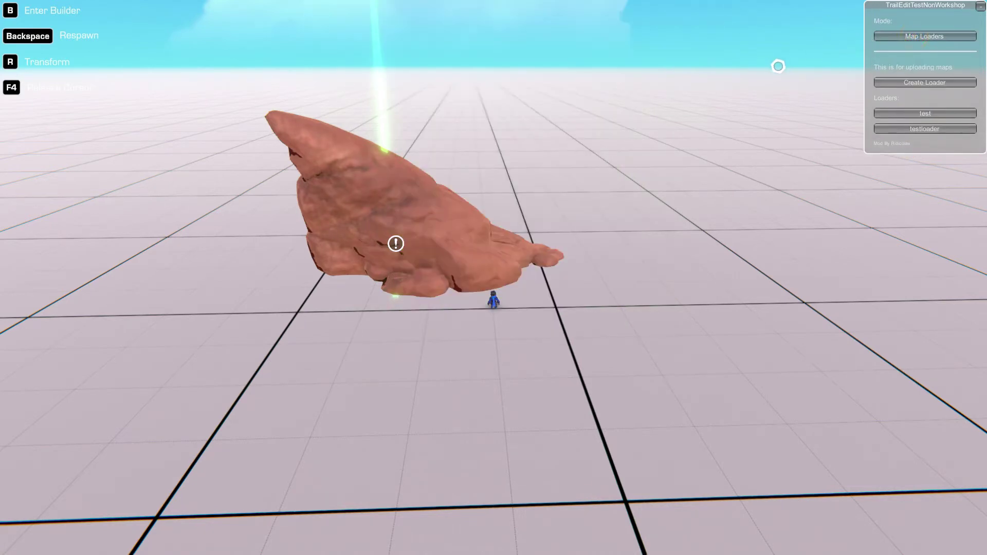
left_click(887, 35)
left_click(886, 36)
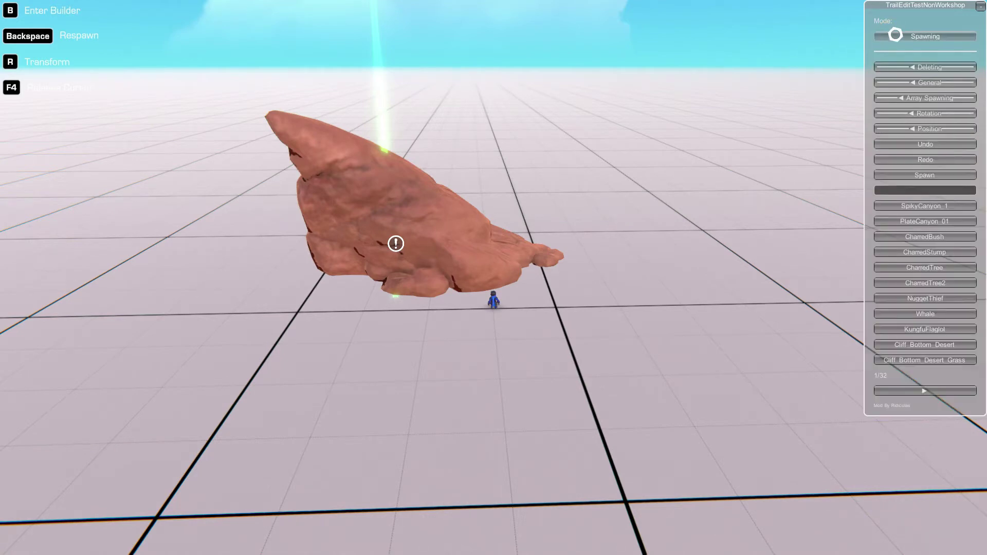
Cycle through the editor modes until Spawning mode is active.
left_click(887, 36)
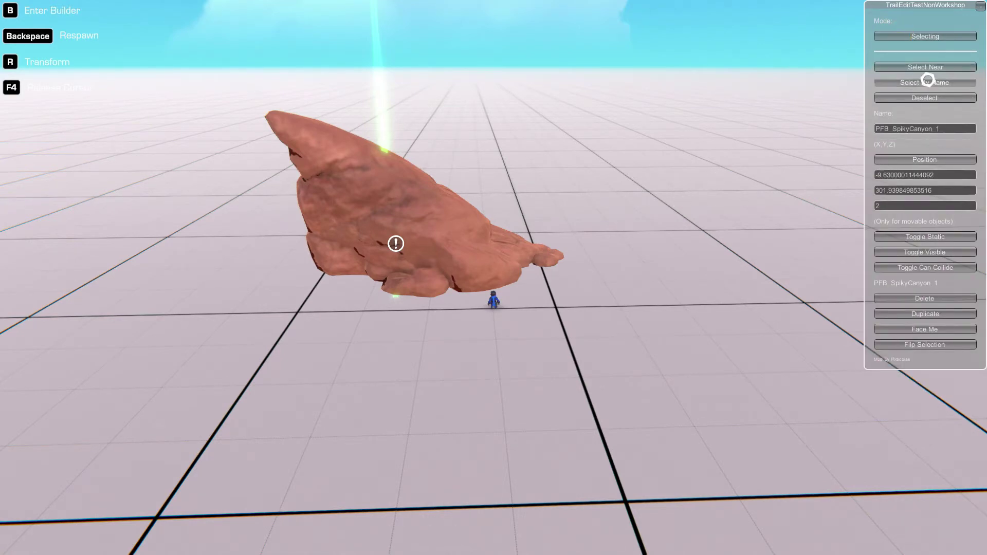
left_click(954, 36)
left_click(953, 36)
left_click(953, 36)
left_click(951, 36)
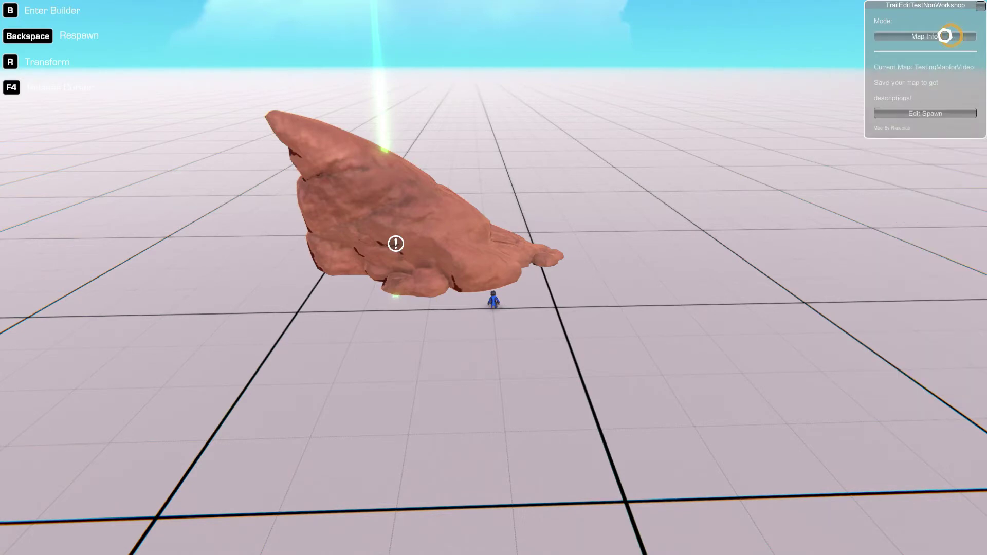
left_click(947, 36)
left_click(942, 37)
left_click(940, 36)
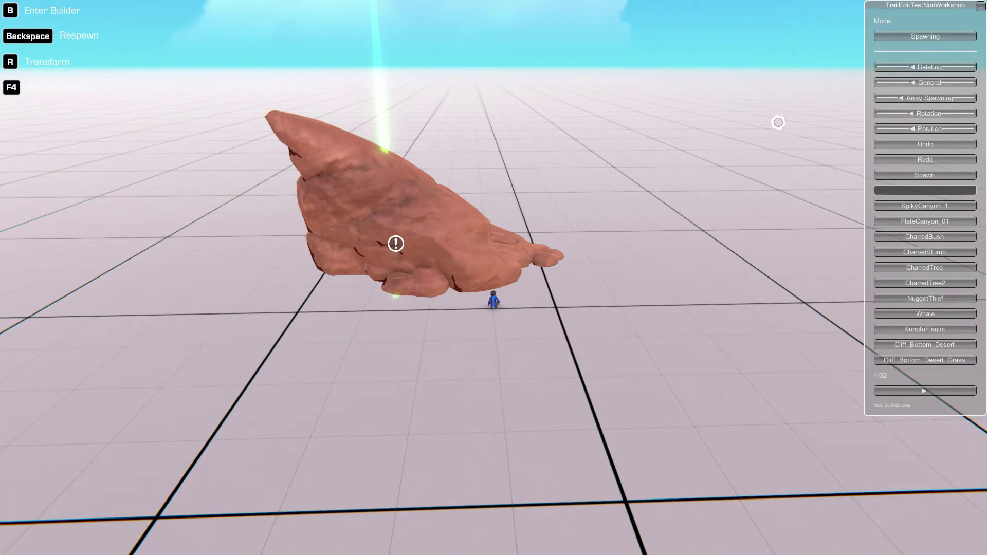
Expand the General spawn options and try a random scale offset before reverting to fixed.
left_click(918, 68)
left_click(905, 67)
left_click(905, 83)
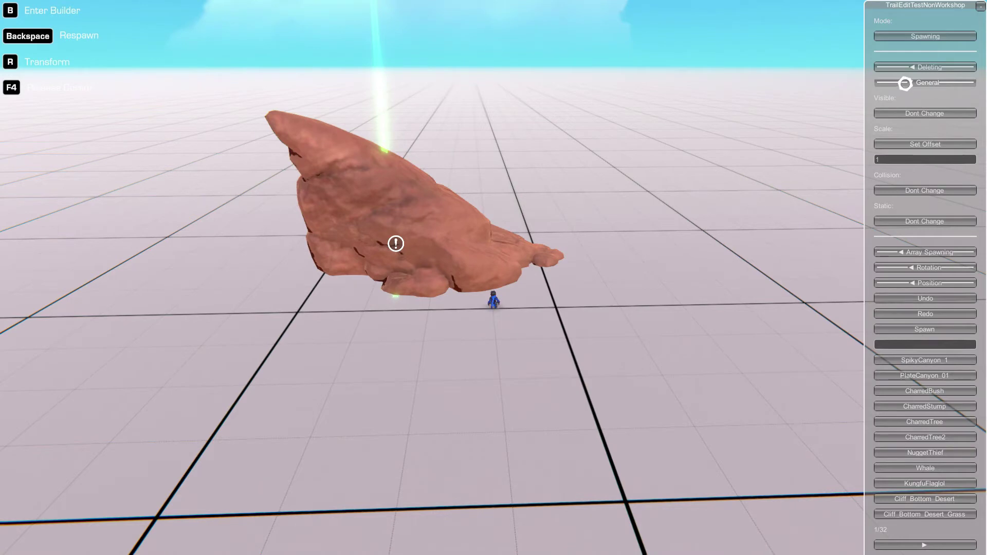
left_click(902, 83)
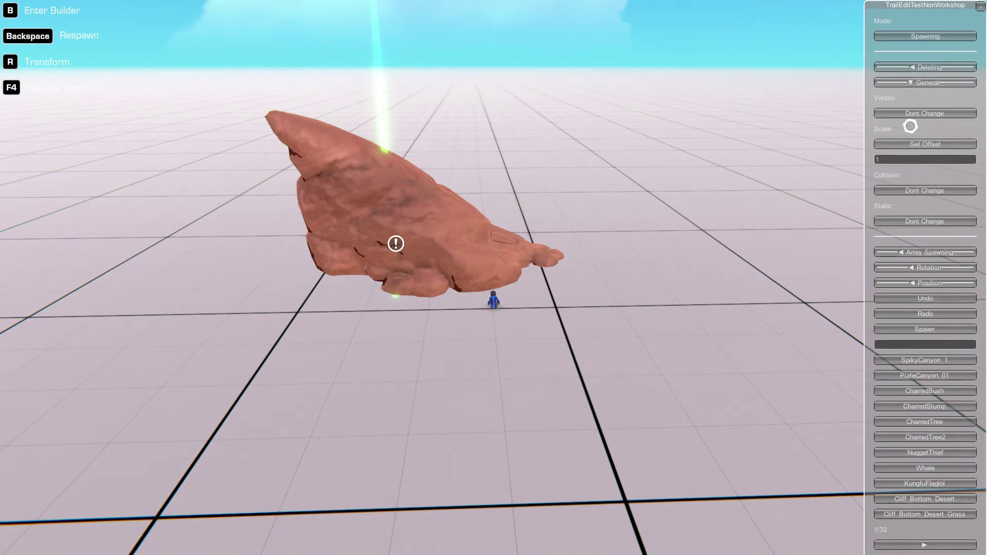
left_click(902, 143)
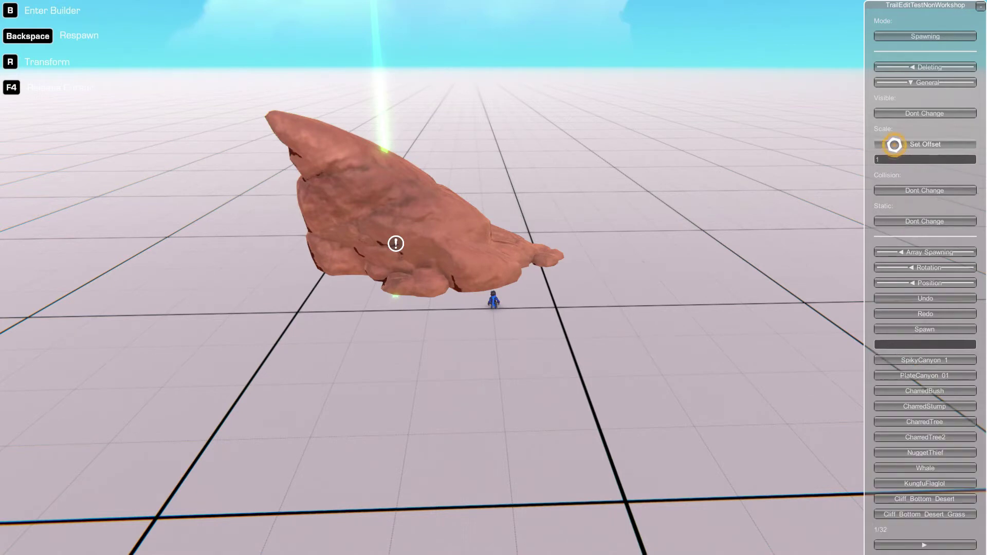
left_click(895, 145)
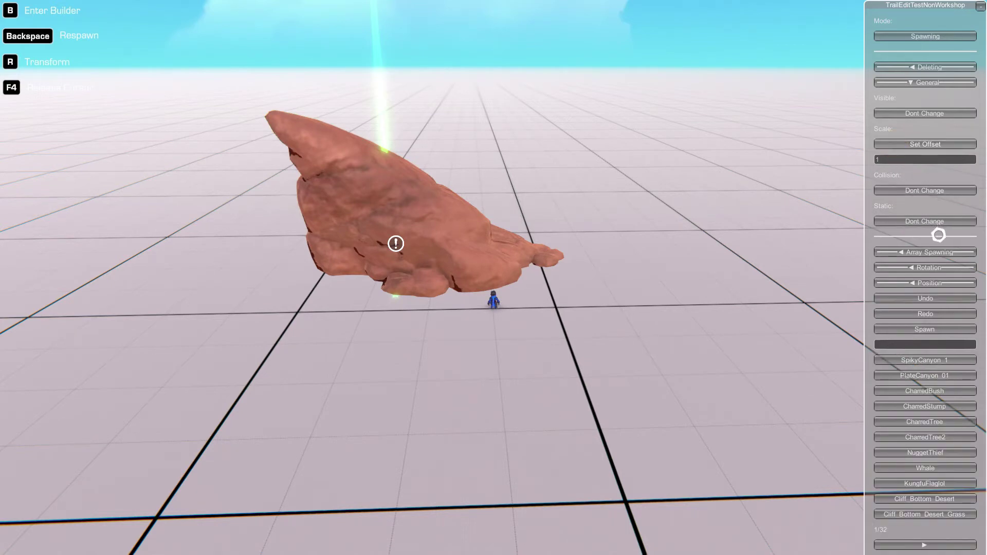
Enable array spawning, check the Rotation and Position offsets, then show the Map Loaders page.
left_click(935, 252)
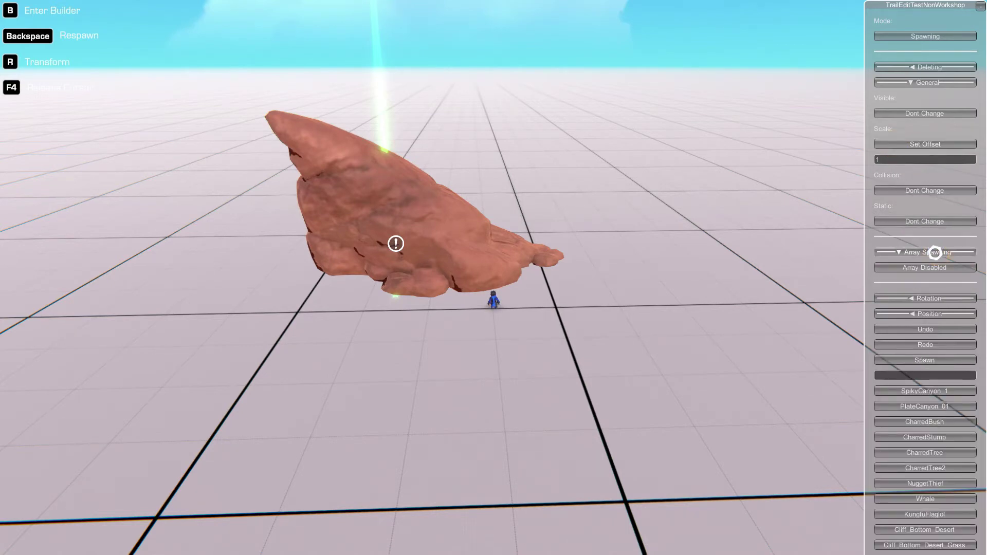
left_click(931, 263)
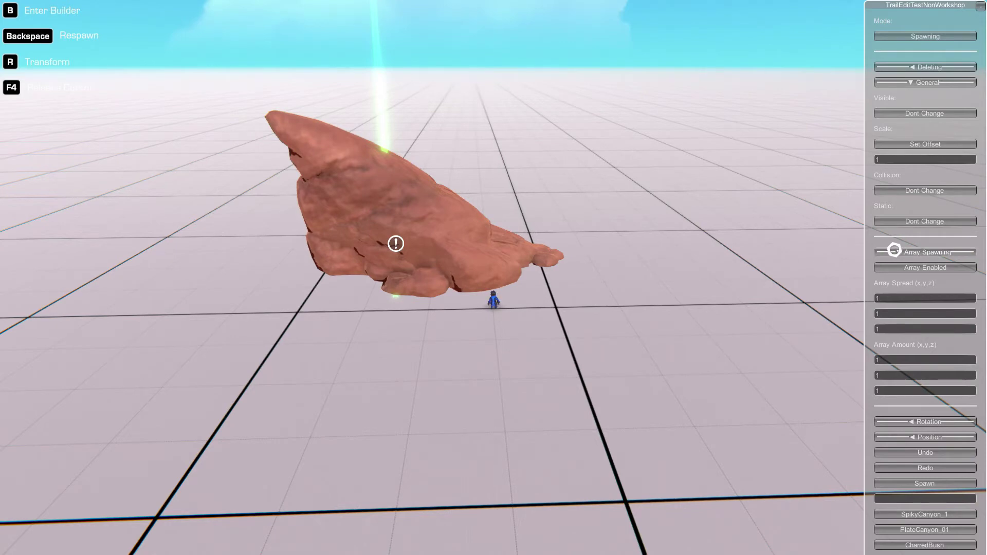
left_click(918, 252)
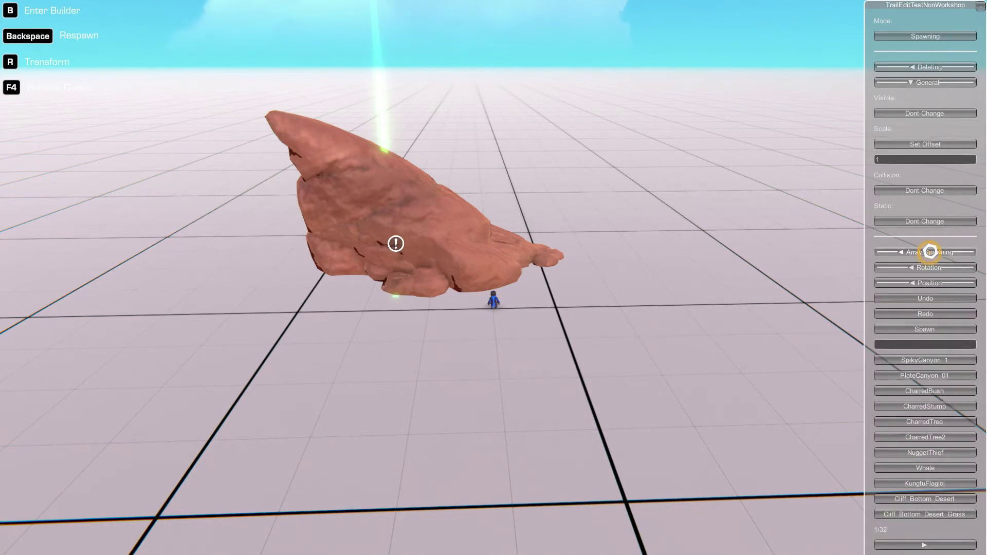
left_click(926, 267)
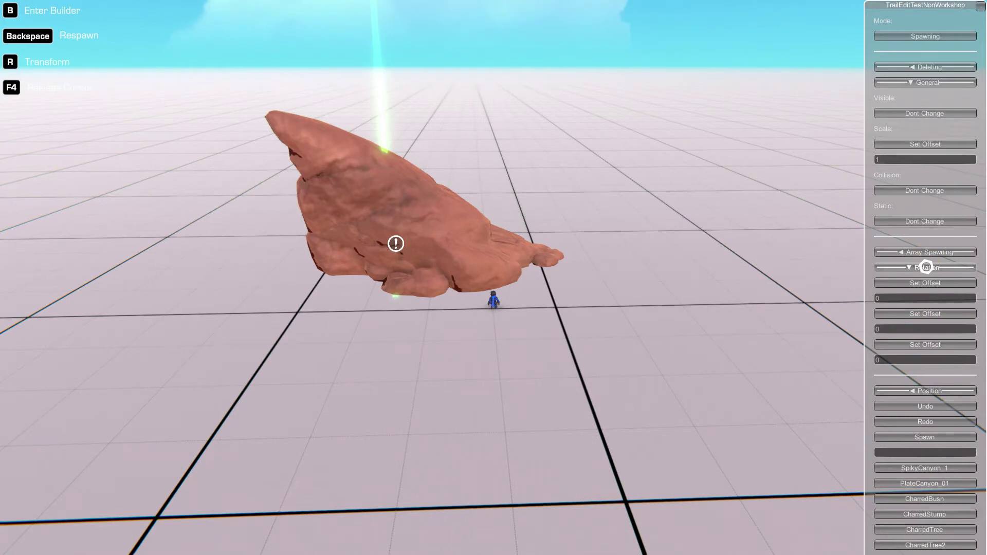
left_click(926, 267)
left_click(923, 284)
left_click(922, 283)
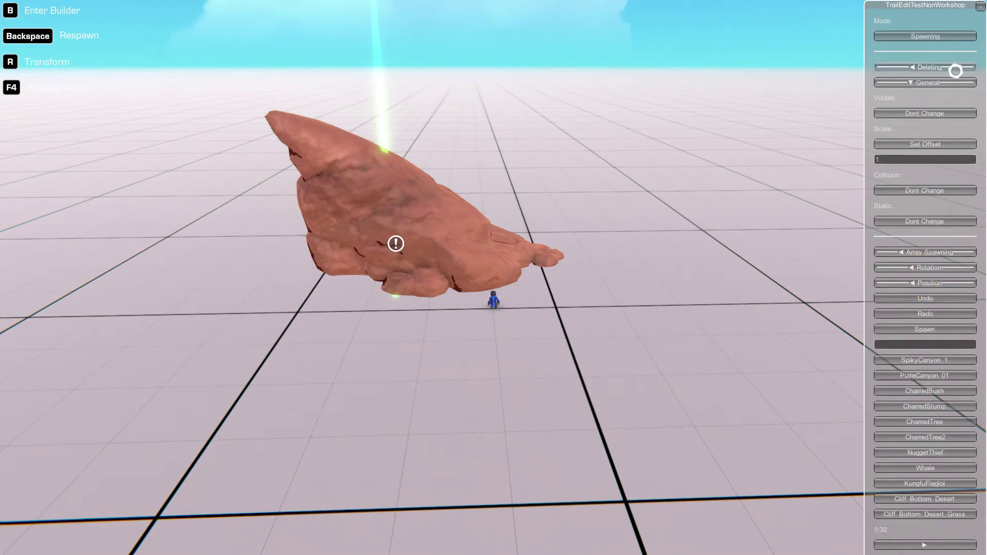
left_click(954, 35)
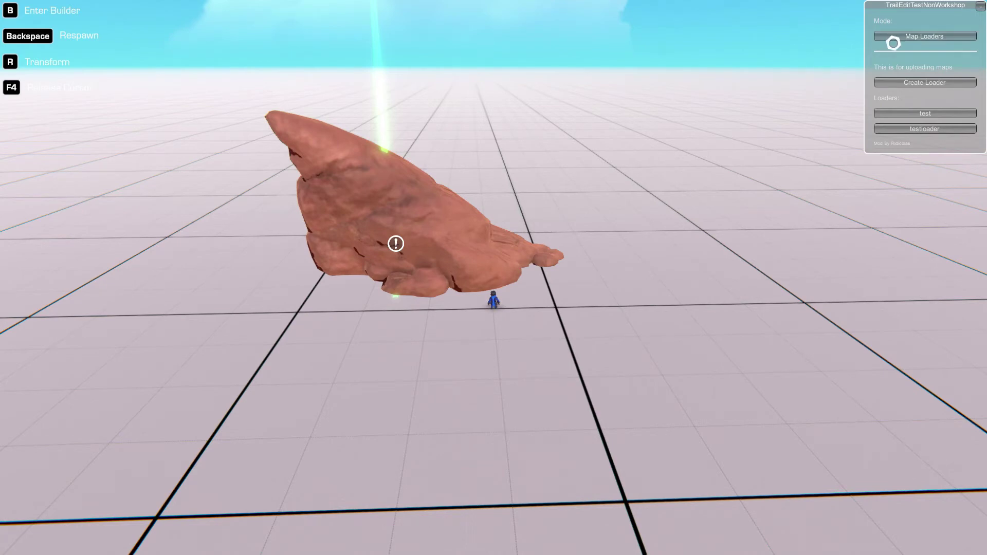
Create a TestMapMod map loader and import the TestingMapforVideo save into it.
left_click(894, 82)
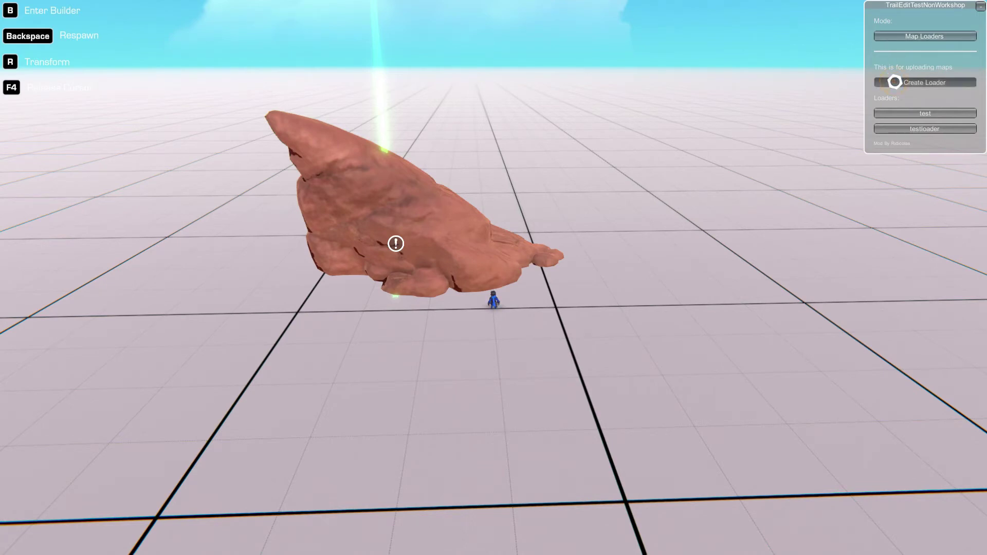
left_click(921, 19)
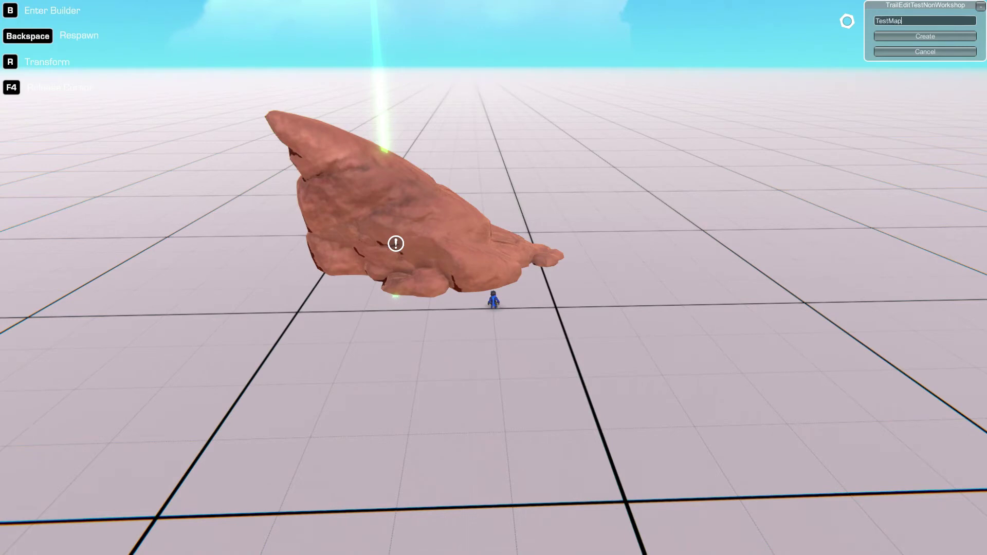
left_click(913, 34)
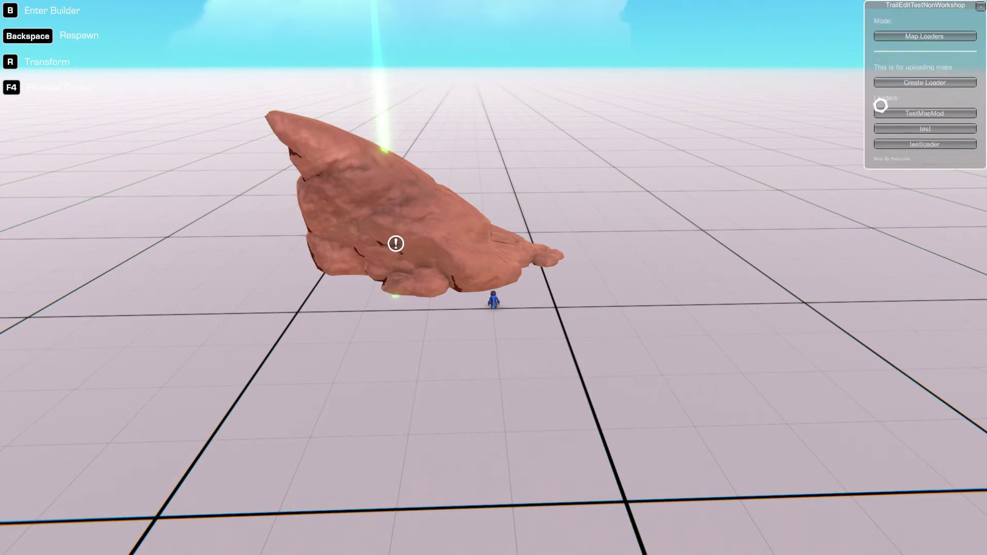
left_click(939, 113)
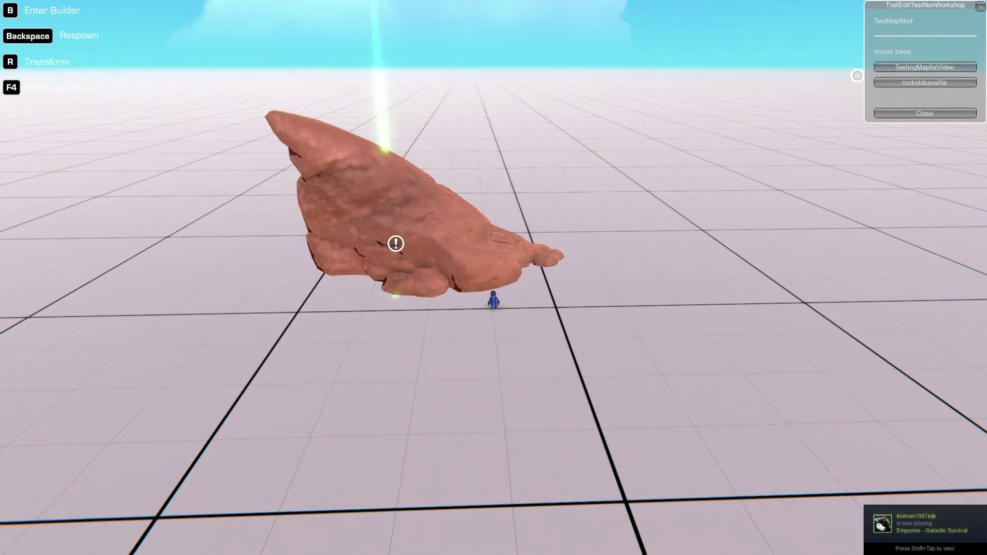
left_click(943, 66)
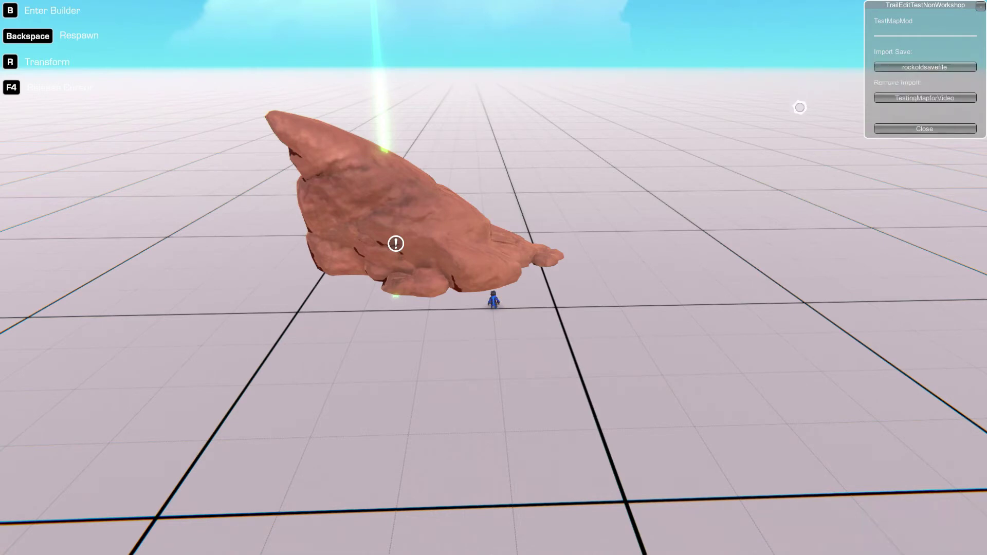
left_click_drag(968, 121, 955, 133)
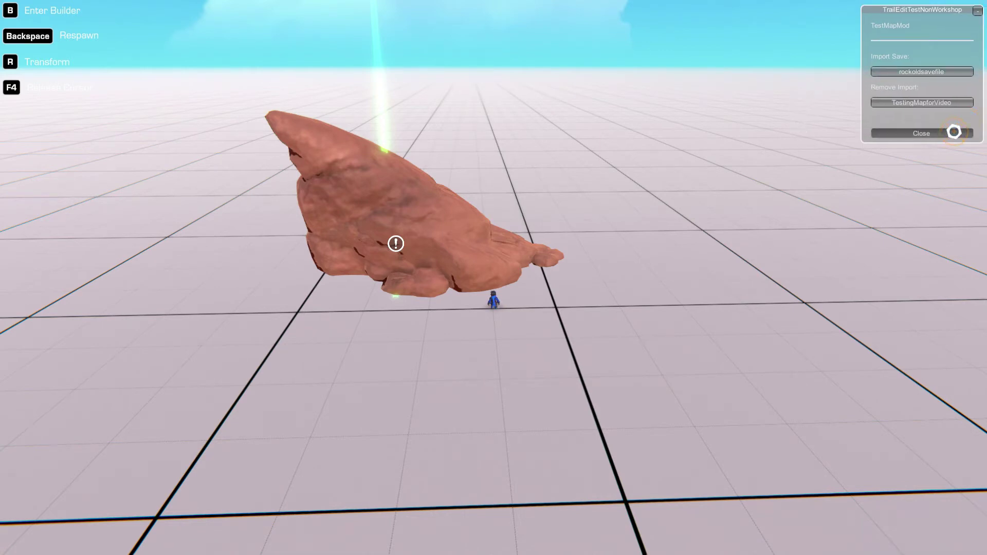
left_click(955, 132)
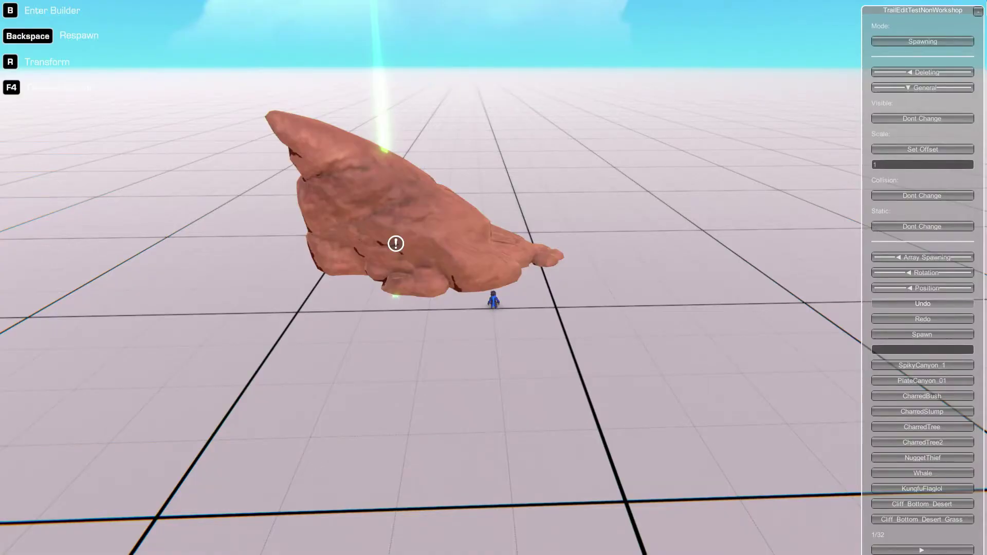
Maximise File Explorer and browse data_dynamic_willNotBeUploadedToWorkshop to Loaders, checking TestMapMod's contents.
left_click_drag(782, 183, 663, 214)
double_click(663, 214)
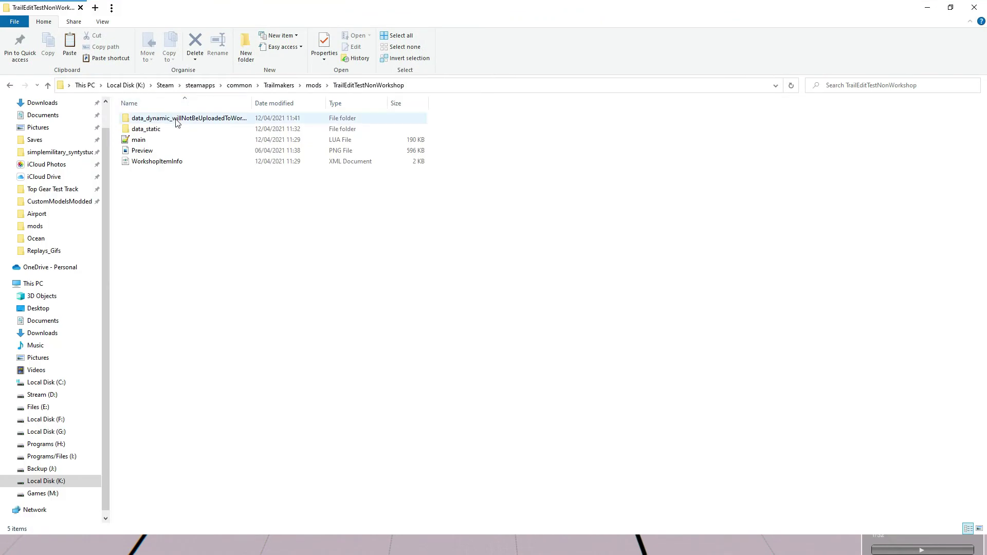
double_click(175, 119)
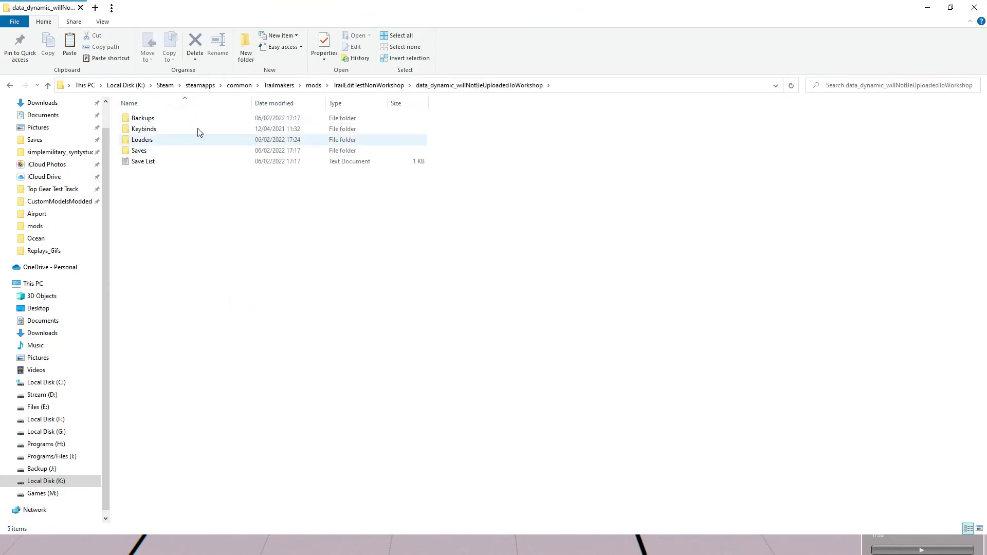
double_click(153, 139)
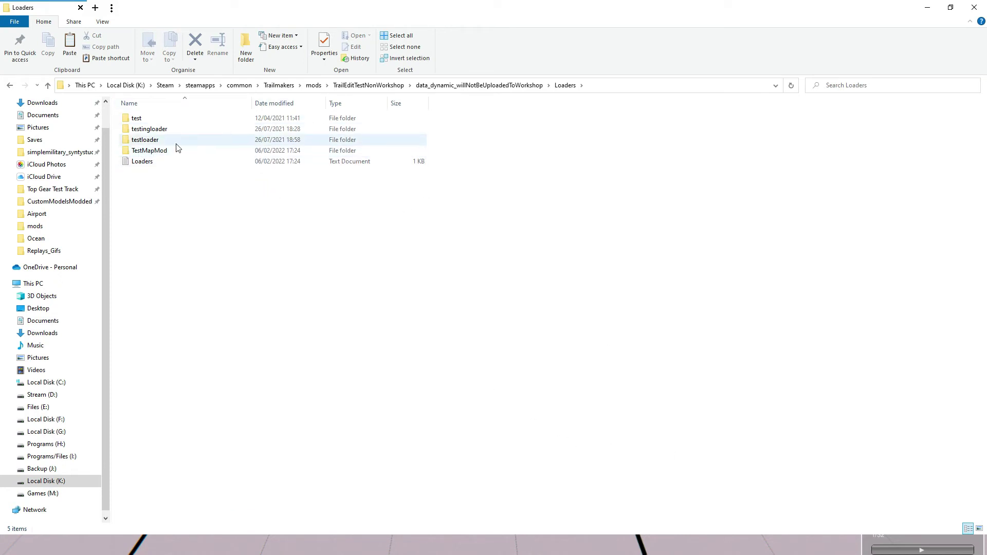
double_click(149, 149)
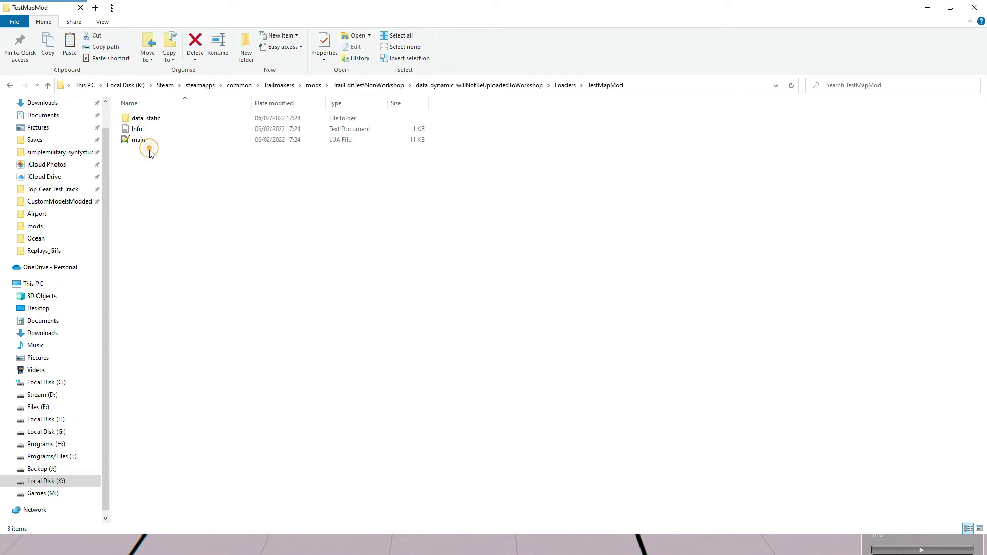
double_click(158, 120)
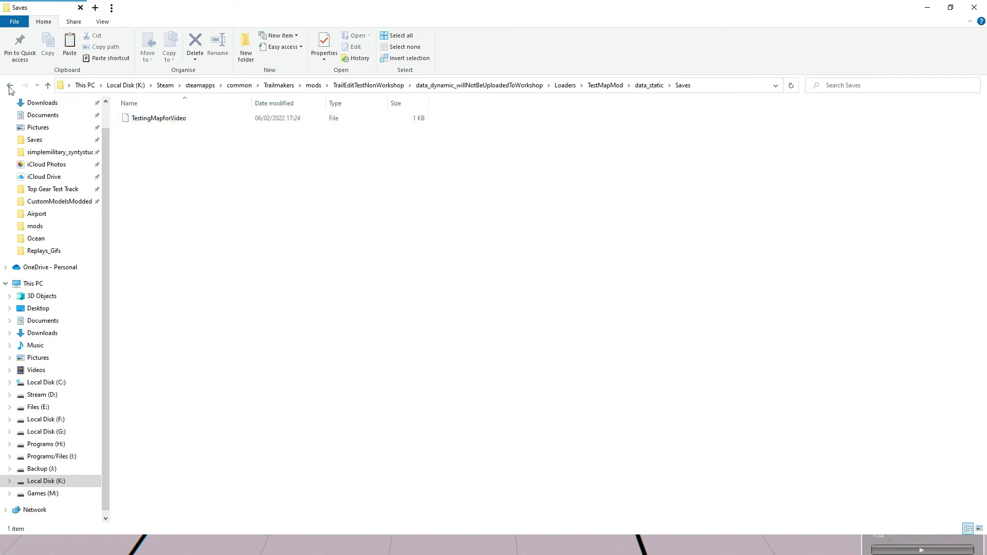
key("alt+Left")
key("alt+Left")
Copy the TestMapMod folder from Loaders.
left_click(144, 222)
left_click(161, 152)
right_click(136, 154)
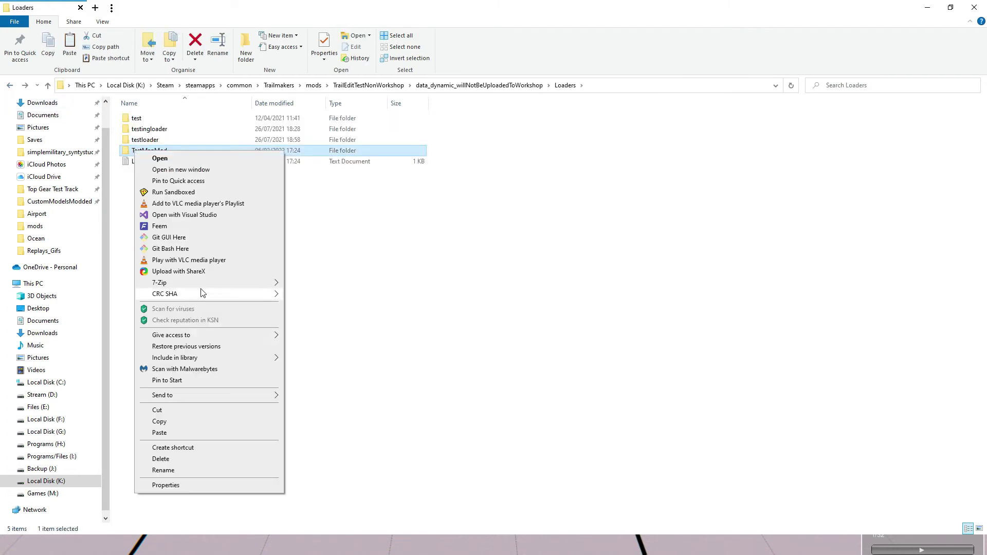
left_click(193, 423)
left_click(288, 449)
Paste the TestMapMod folder into the Trailmakers mods folder.
left_click(35, 227)
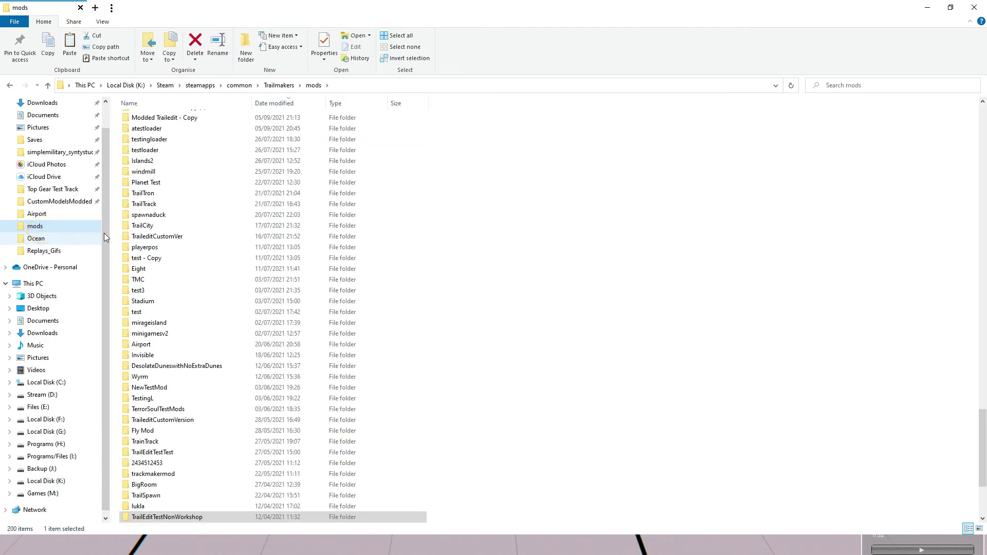
left_click(778, 181)
right_click(726, 244)
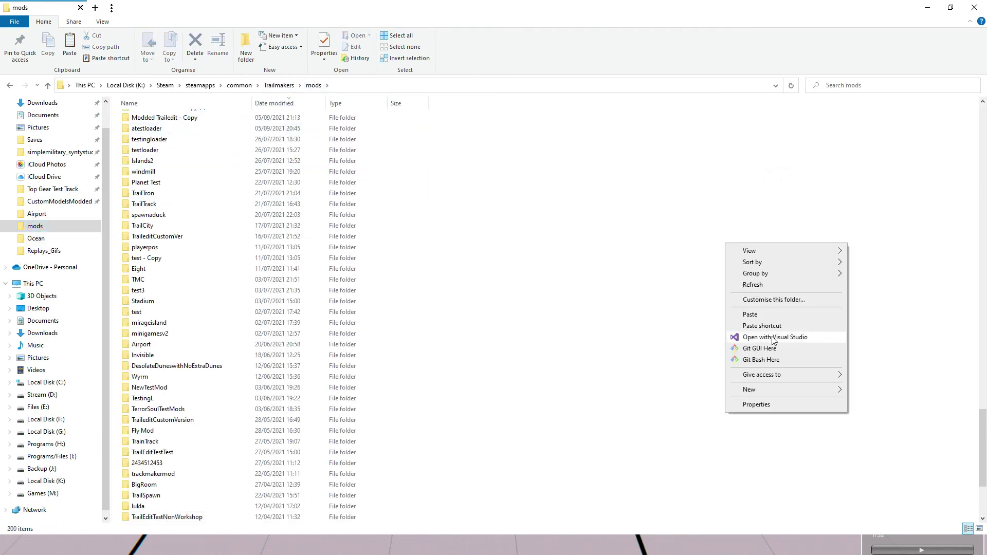
left_click(771, 315)
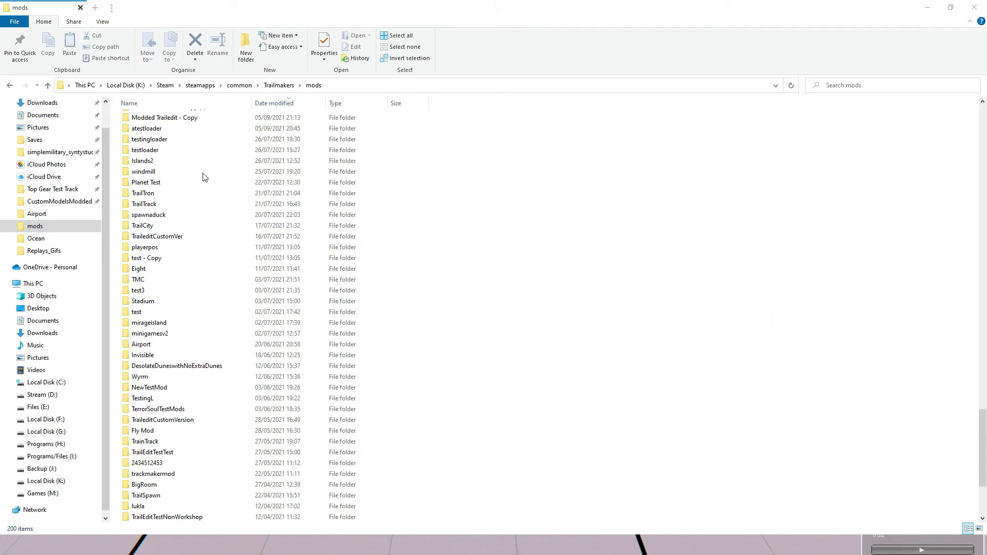
left_click(160, 115)
In Session Options, disable TrailEditTestNonWorkshop, enable TestMapMod, and resume the game.
left_click(647, 551)
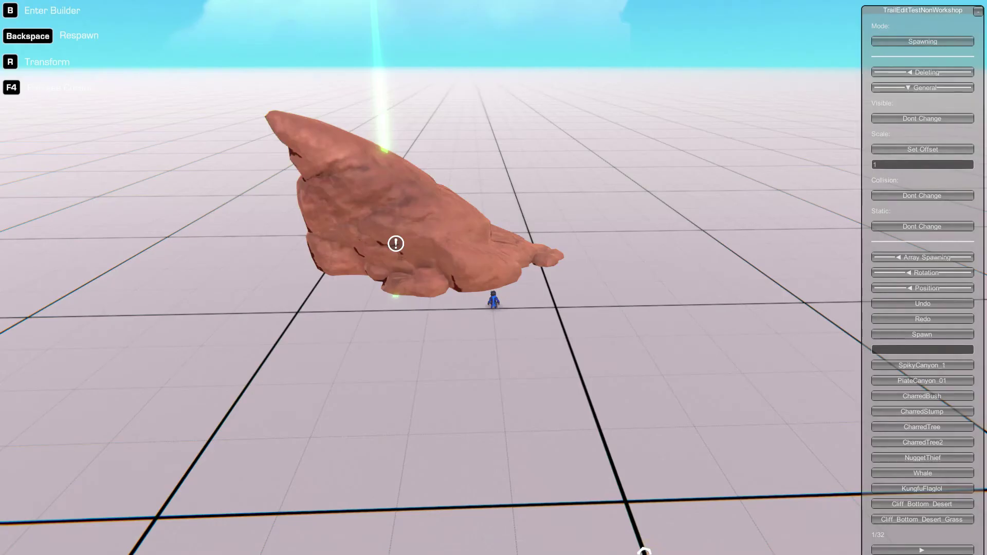
key("Escape")
left_click(198, 190)
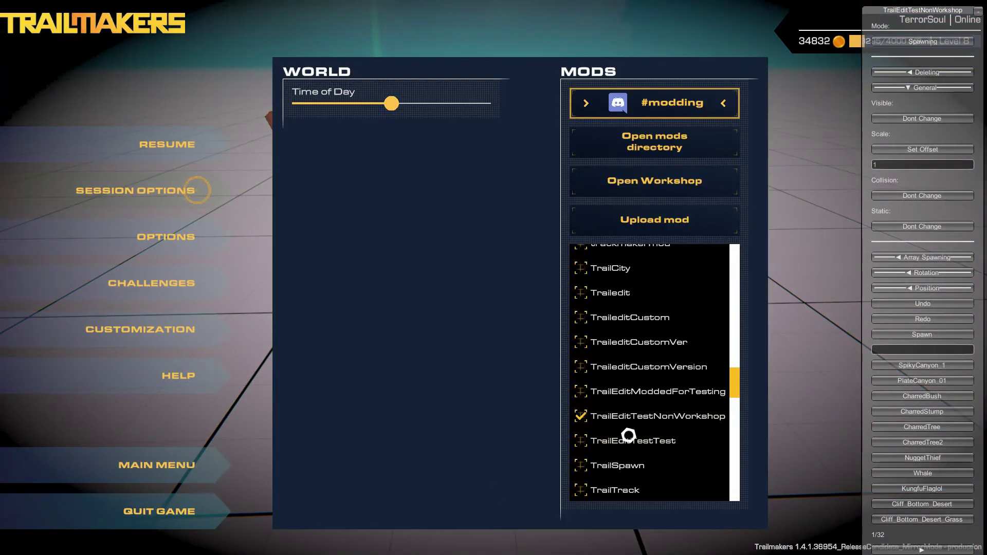
left_click(637, 417)
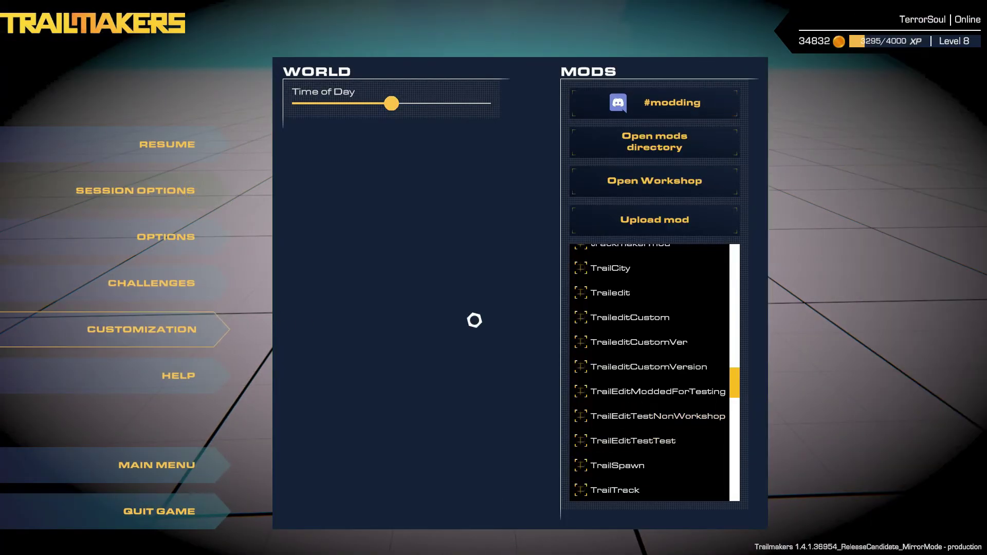
left_click_drag(743, 377, 731, 490)
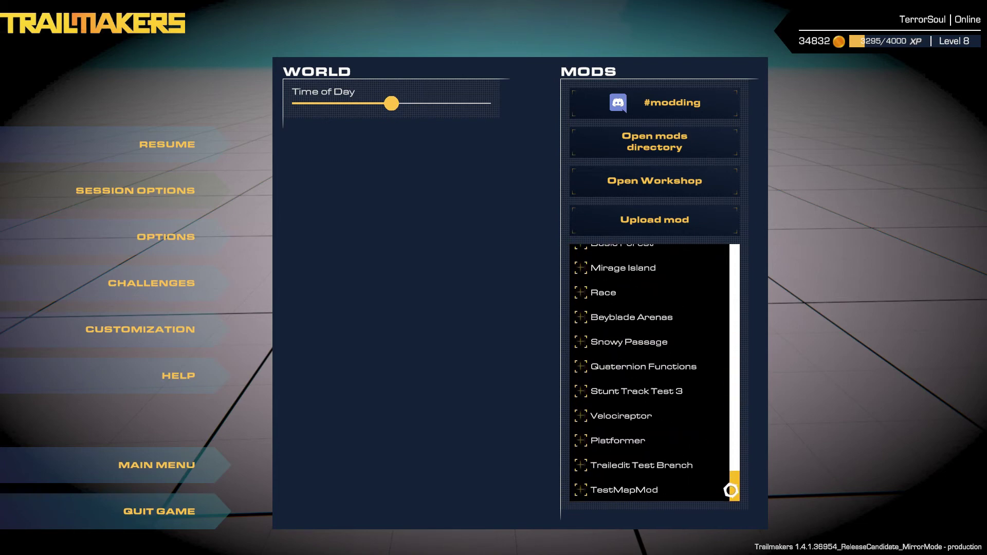
left_click(649, 490)
left_click(154, 144)
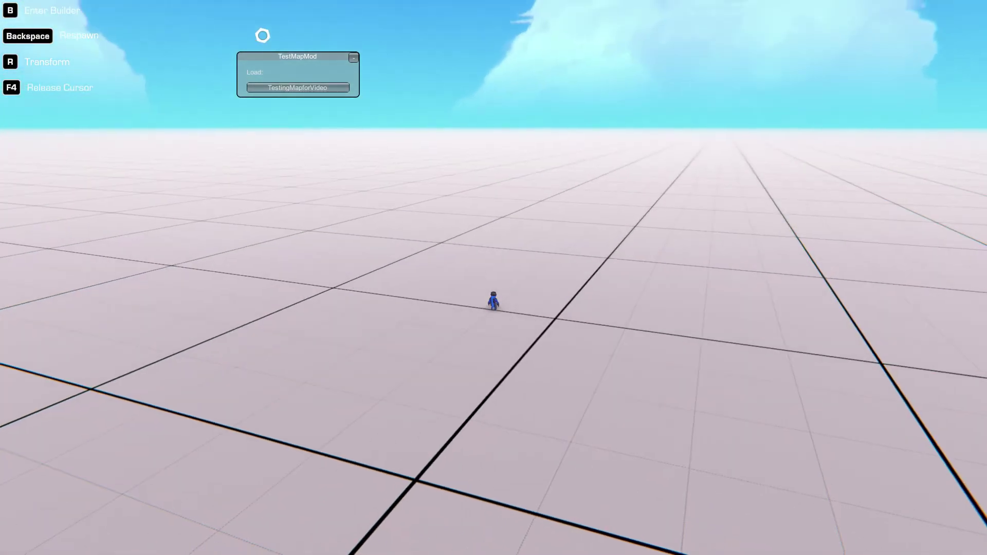
Load the TestingMapforVideo map and look around at its canyon rock.
left_click_drag(330, 58, 959, 8)
right_click_drag(720, 195, 643, 161)
left_click(932, 32)
right_click_drag(550, 284, 555, 280)
key("d")
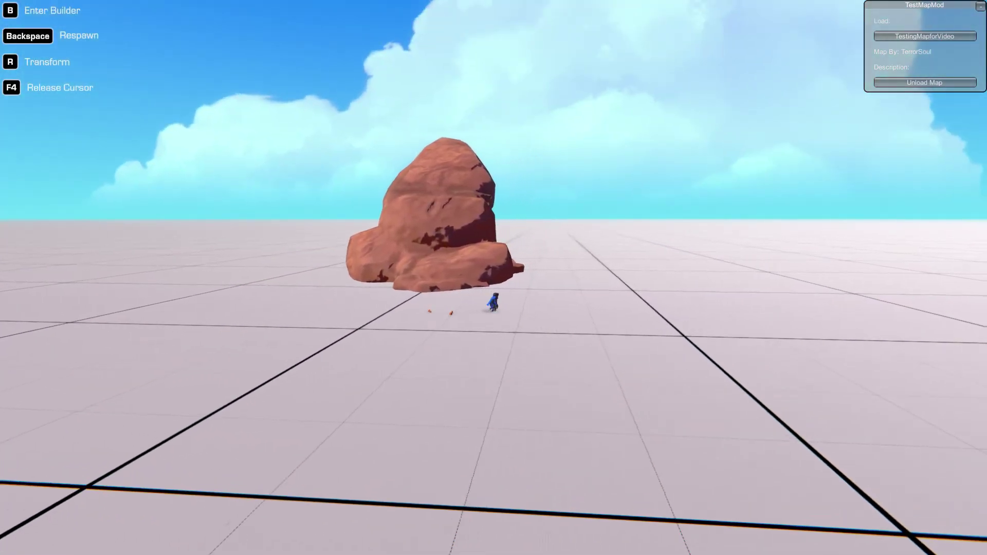
right_click_drag(494, 278, 519, 330)
right_click_drag(493, 278, 427, 304)
right_click_drag(494, 278, 540, 306)
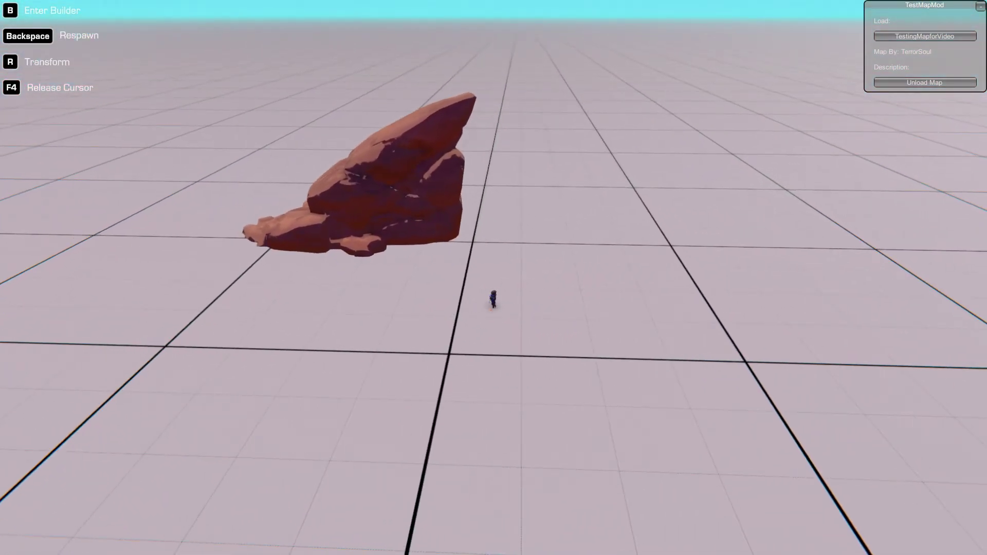
right_click_drag(494, 278, 515, 257)
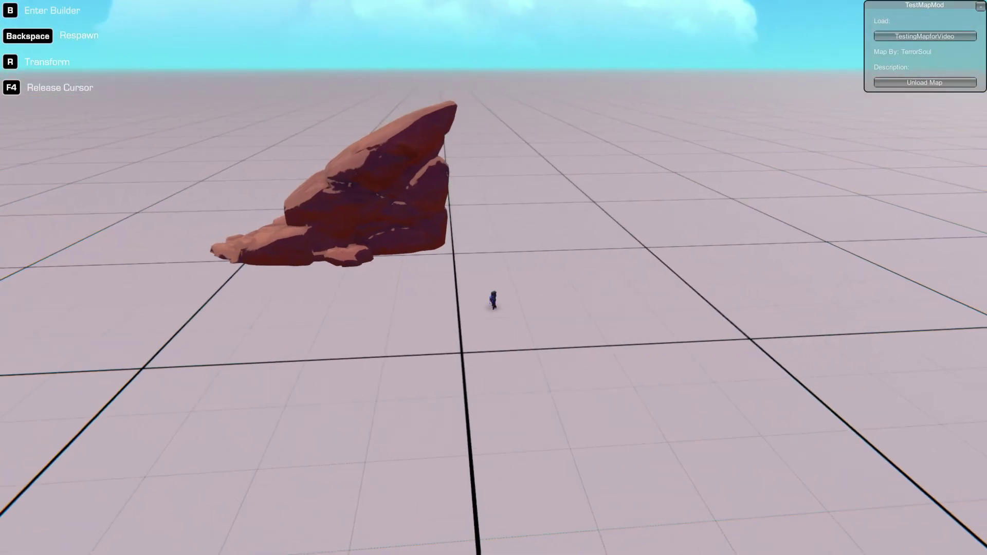
Open the Upload mod form, try its Mod Directory, Name and Description fields, then close it unsent.
key("Escape")
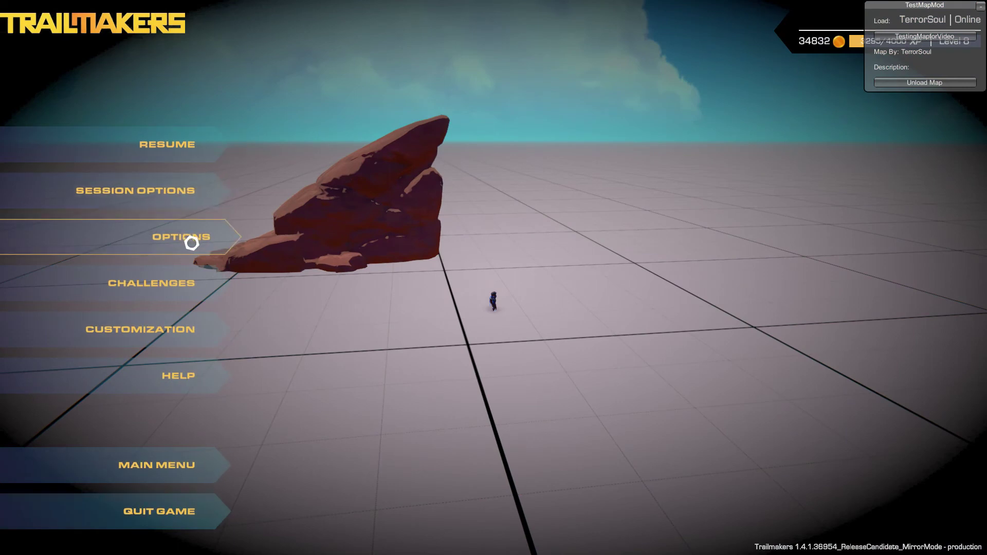
left_click(180, 190)
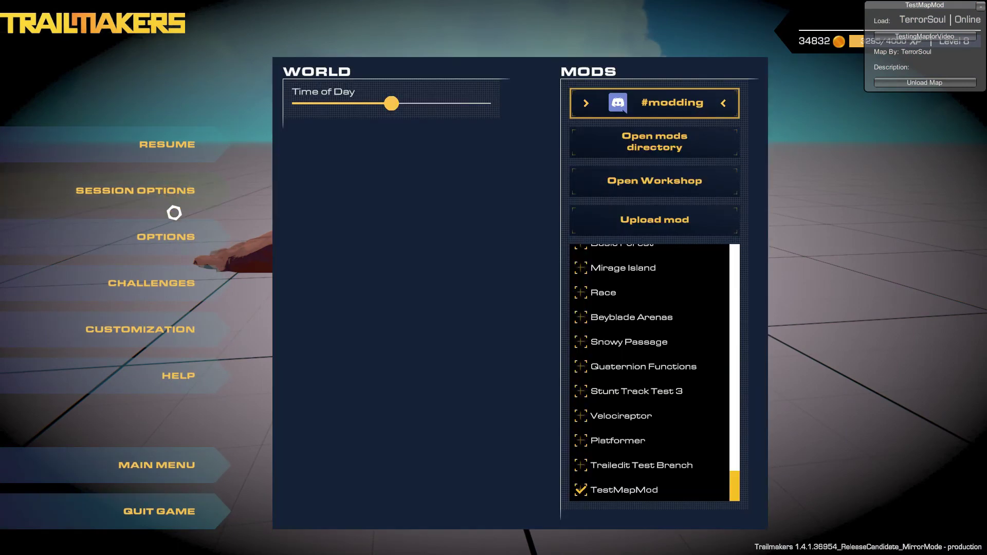
left_click(718, 215)
left_click(490, 197)
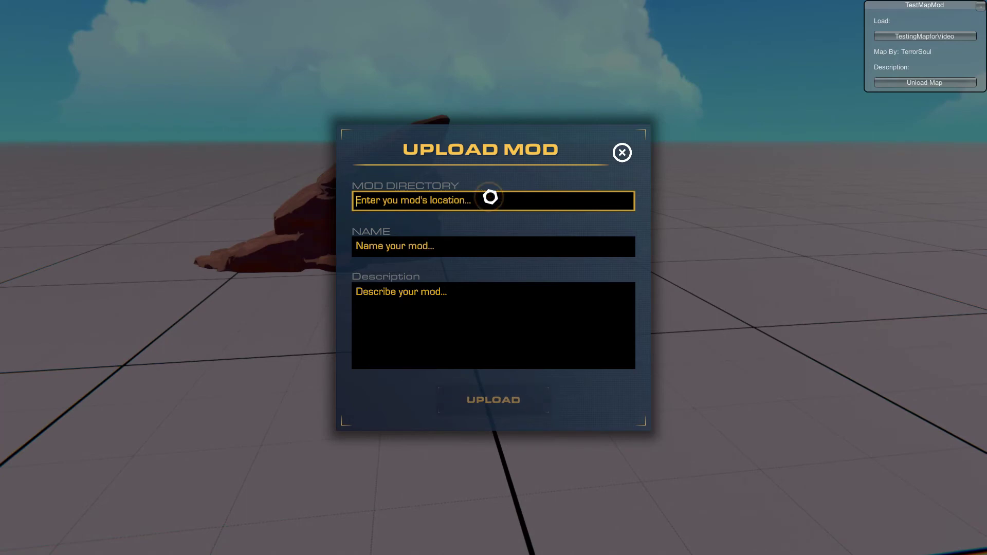
type("mods/")
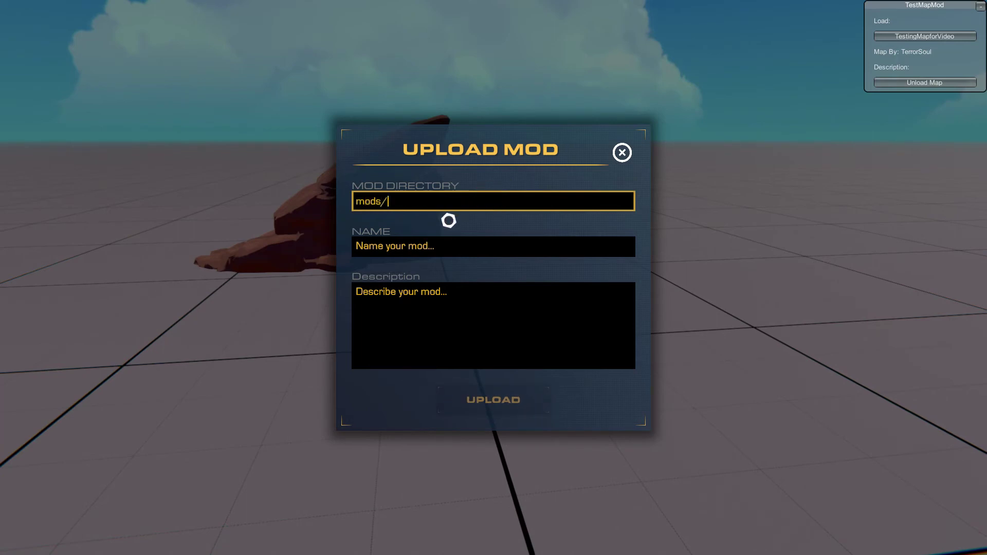
left_click(452, 242)
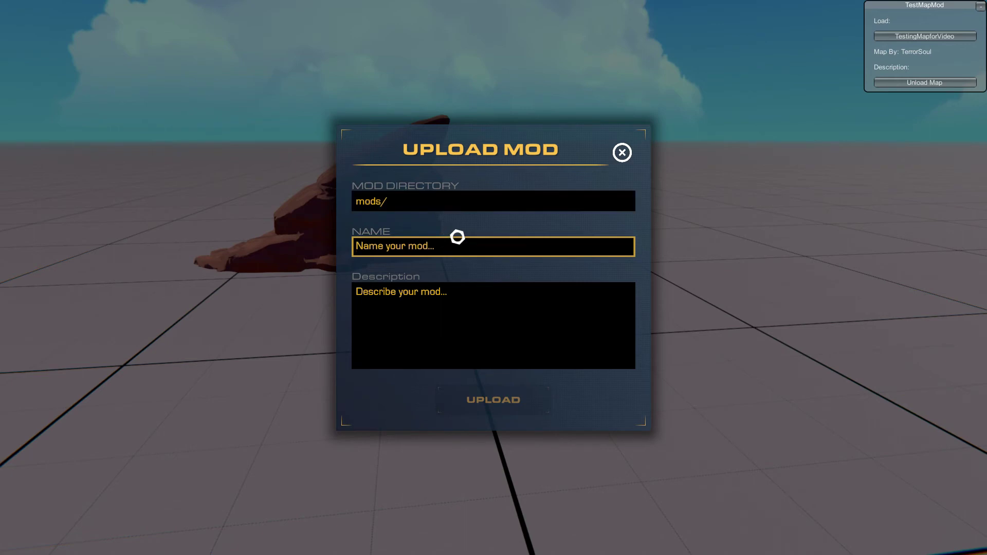
left_click(536, 303)
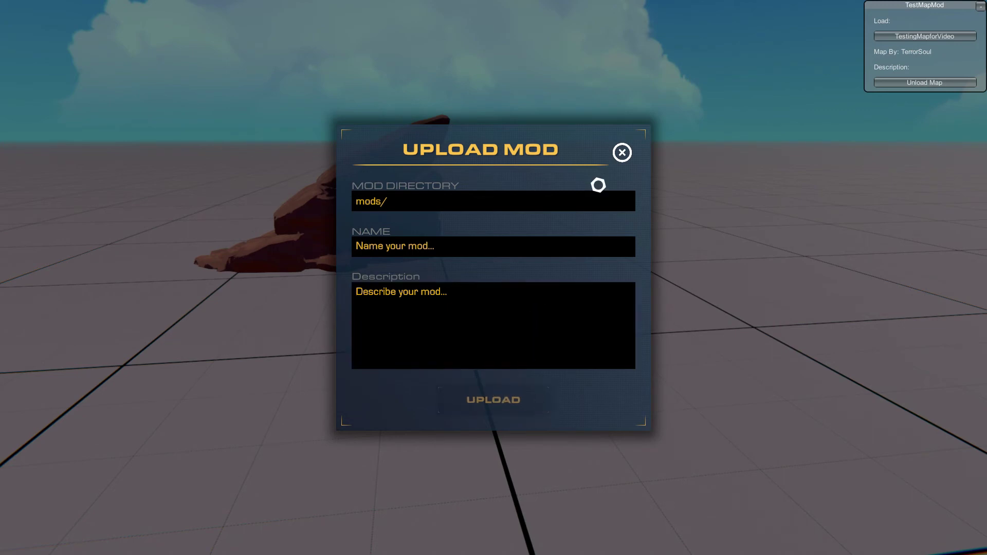
left_click(623, 152)
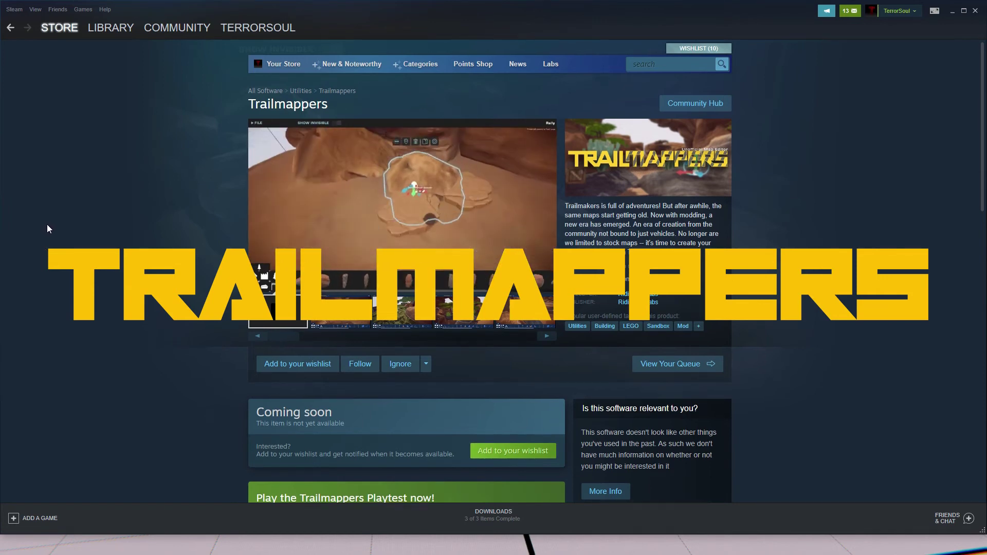
Find Trailmappers Playtest in the Steam library and launch it.
scroll(47, 229, "down", 1)
scroll(48, 229, "down", 4)
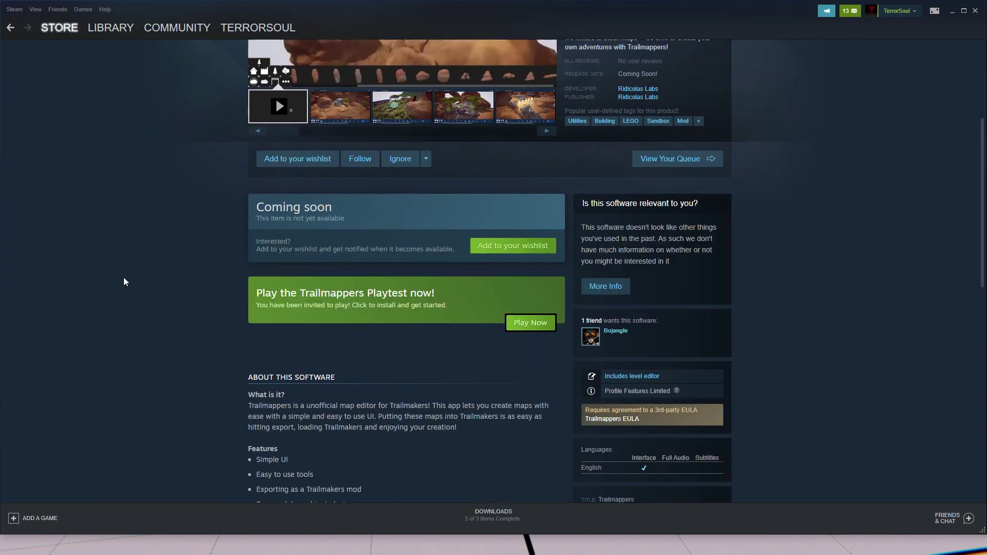
scroll(124, 282, "up", 2)
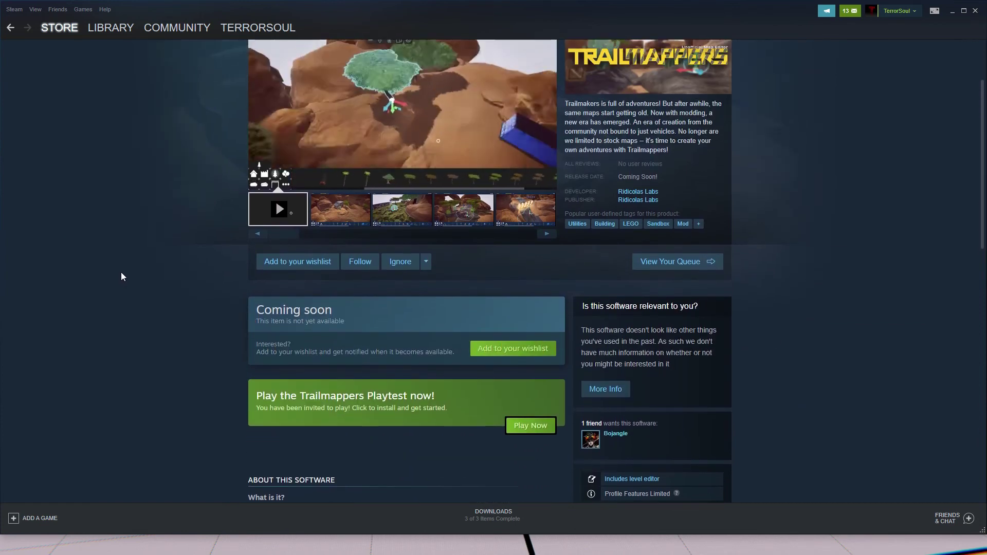
scroll(120, 266, "down", 4)
scroll(120, 263, "up", 6)
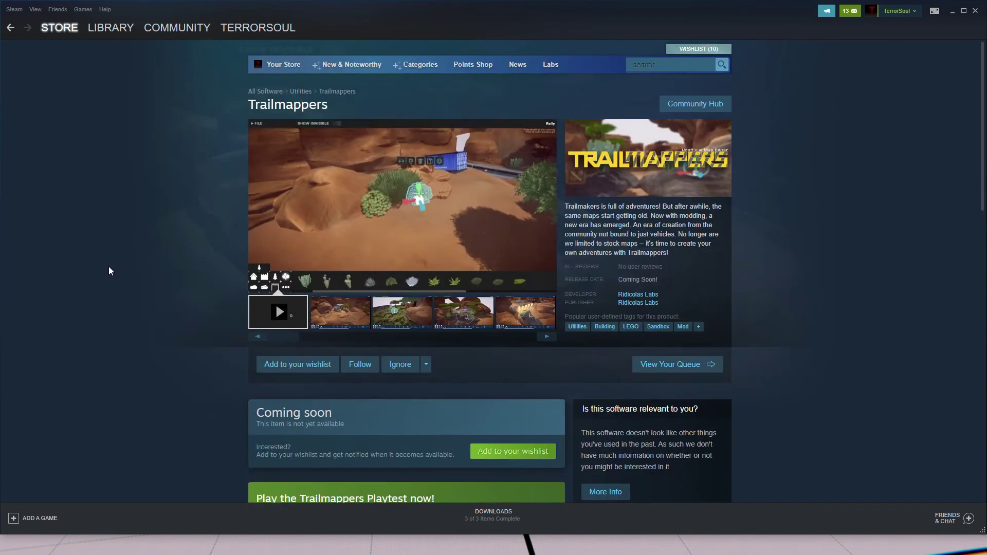
left_click(110, 30)
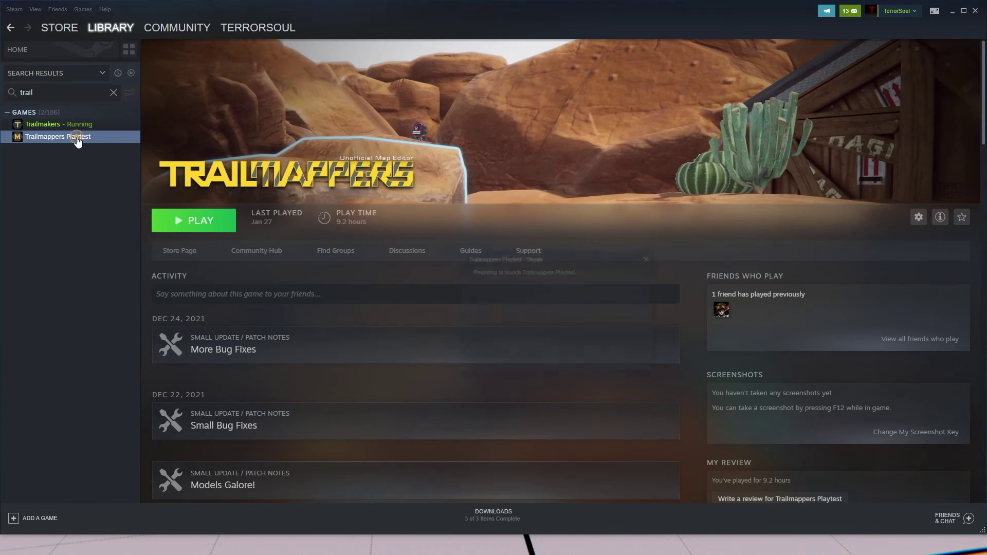
double_click(78, 137)
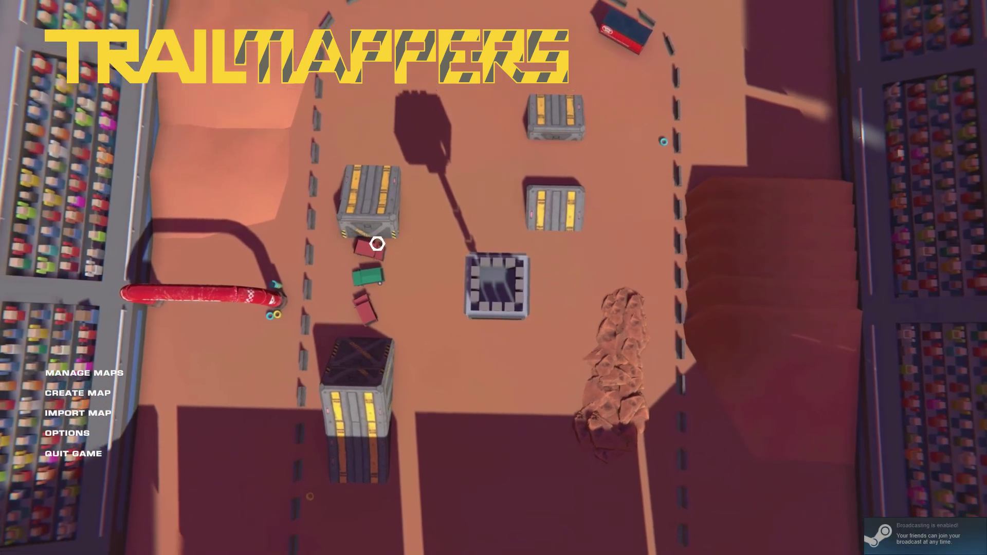
Create a named new map, place an Ark arch, and shift it left along X.
left_click(81, 392)
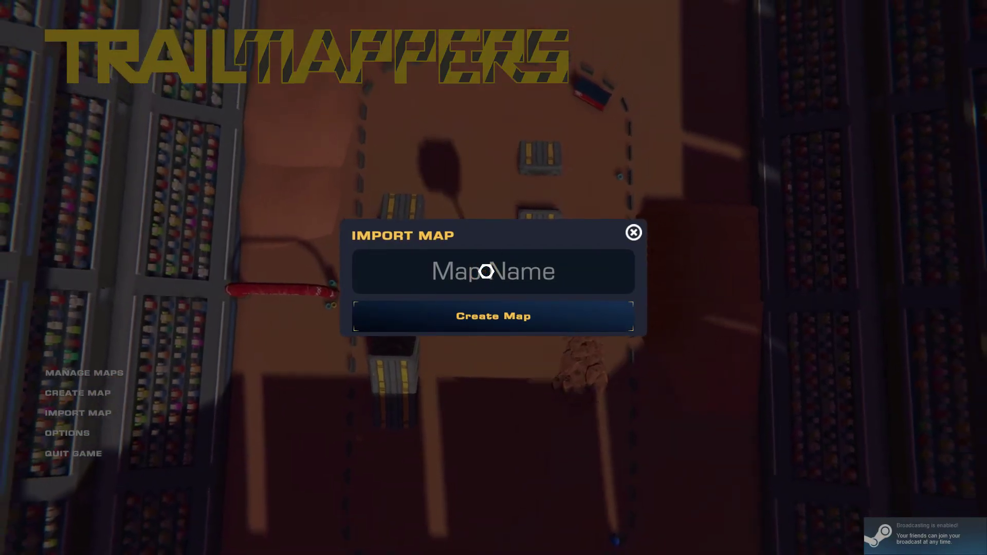
type("TerrorSoul")
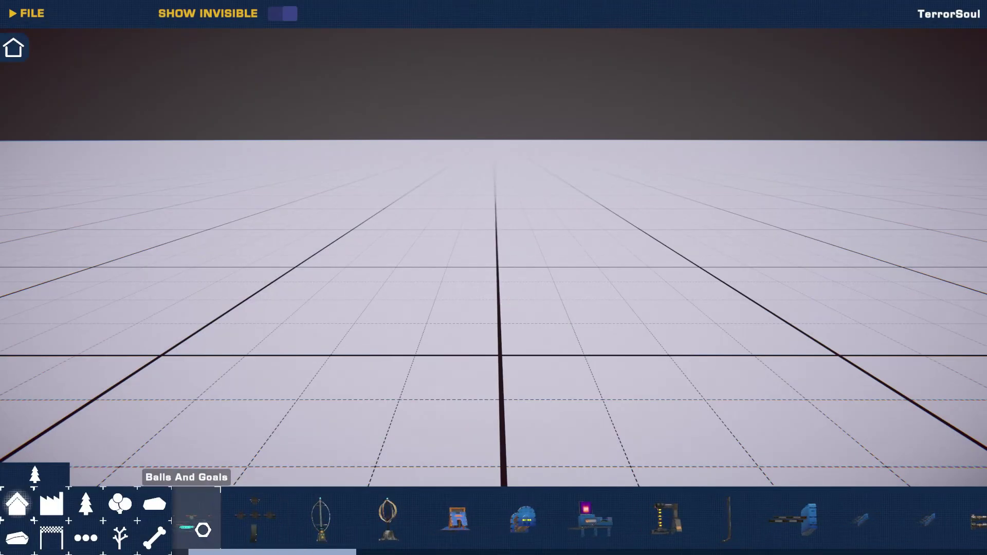
left_click_drag(490, 551, 223, 550)
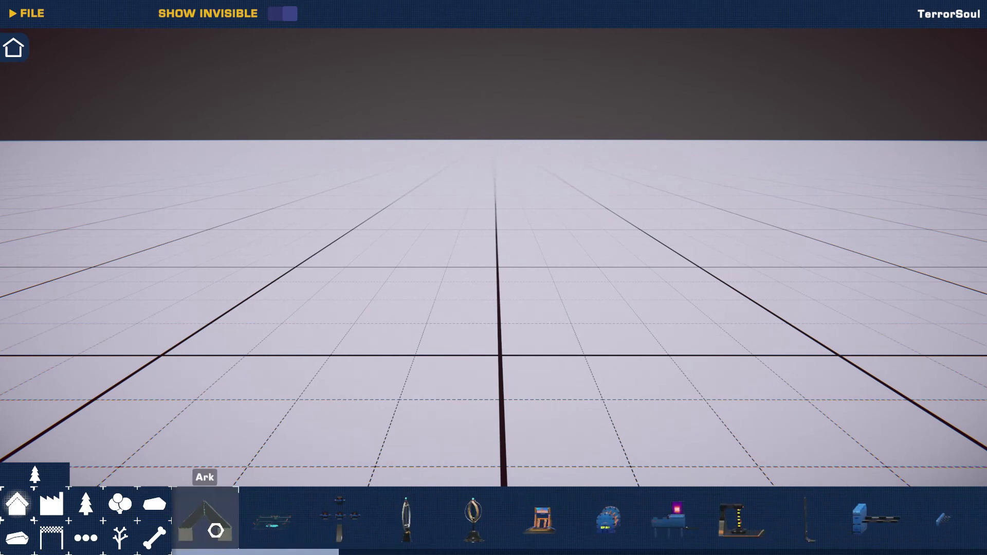
left_click(237, 490)
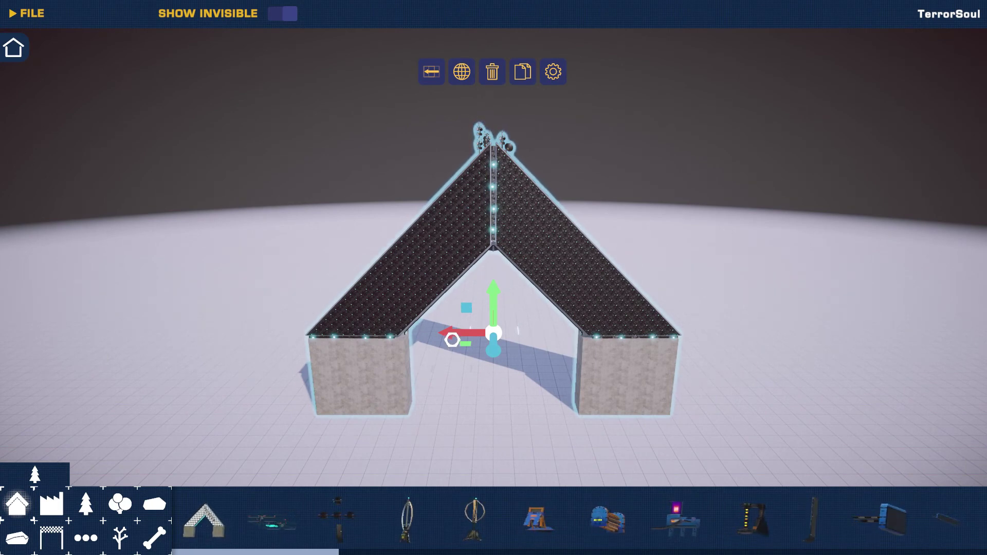
left_click_drag(452, 335, 391, 350)
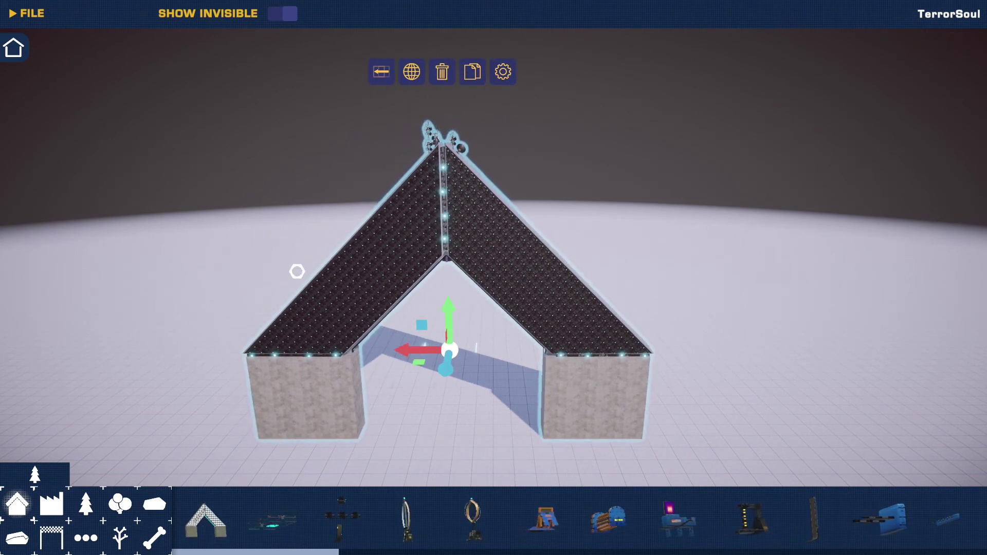
Show the arch's properties and scale it wider along X and much taller.
left_click(504, 72)
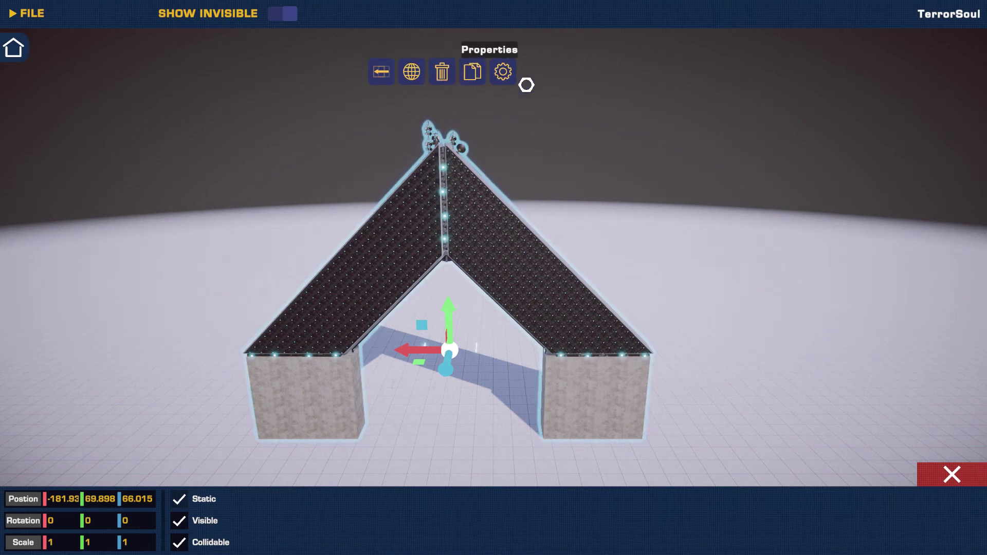
left_click(387, 75)
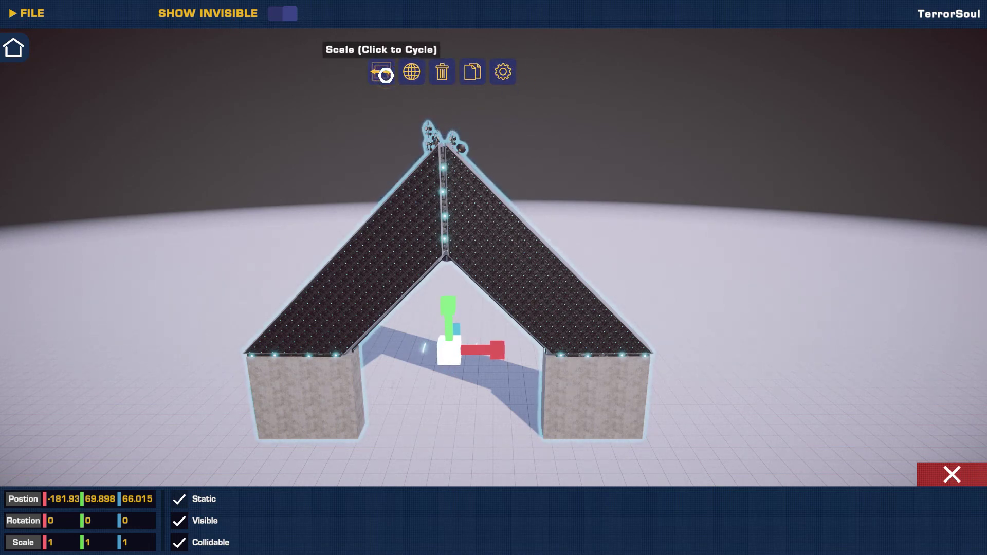
mouse_move(467, 344)
left_mouse_down()
mouse_move(507, 353)
mouse_move(456, 326)
mouse_move(483, 345)
left_mouse_up()
left_click(456, 311)
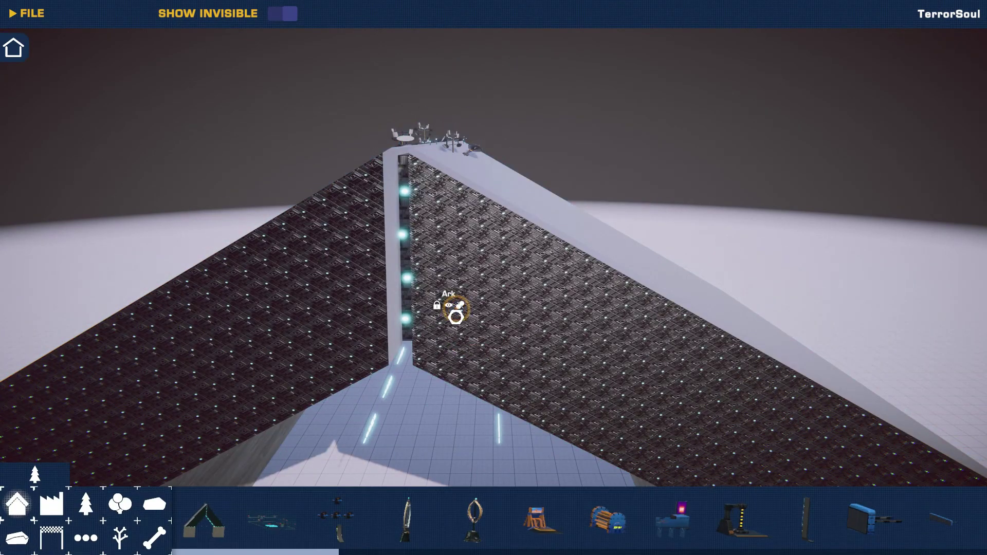
left_click(456, 311)
left_click_drag(494, 264, 468, 396)
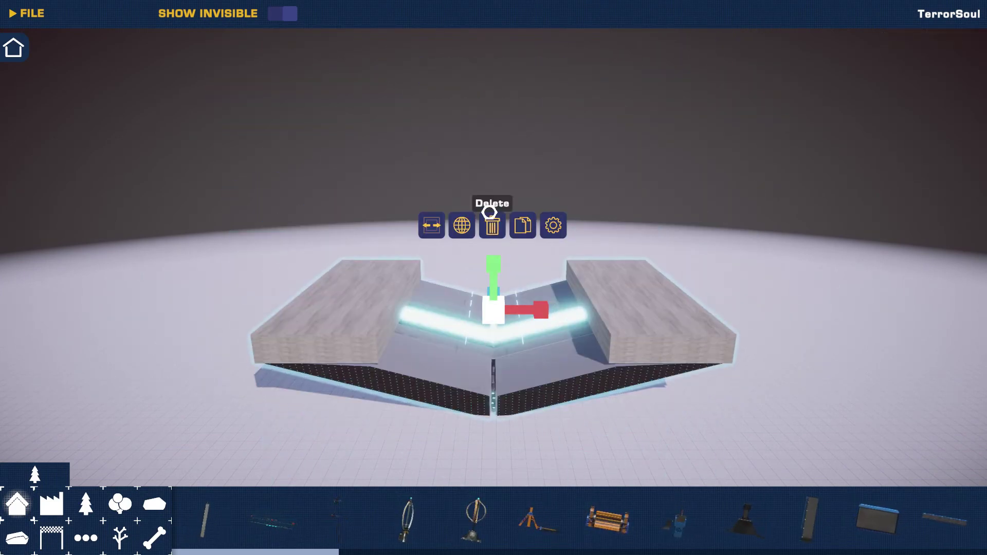
Rotate the arch about 90° around vertical, then delete it.
left_click(432, 224)
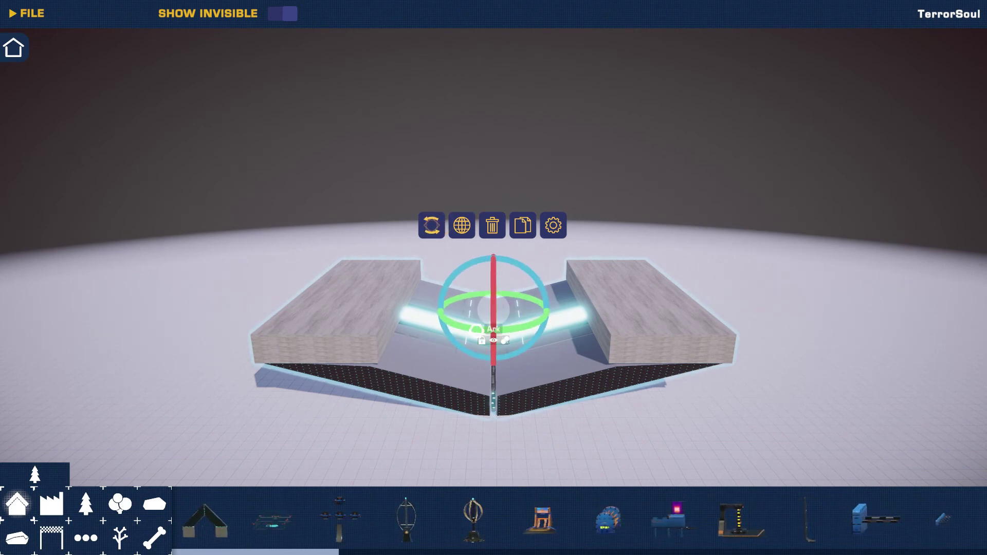
left_click_drag(523, 323, 452, 247)
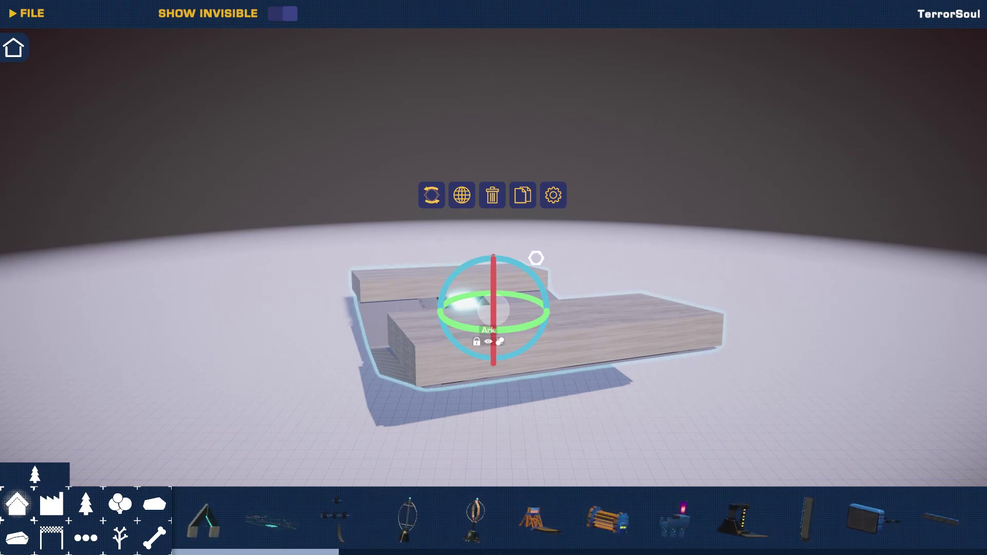
left_click(496, 195)
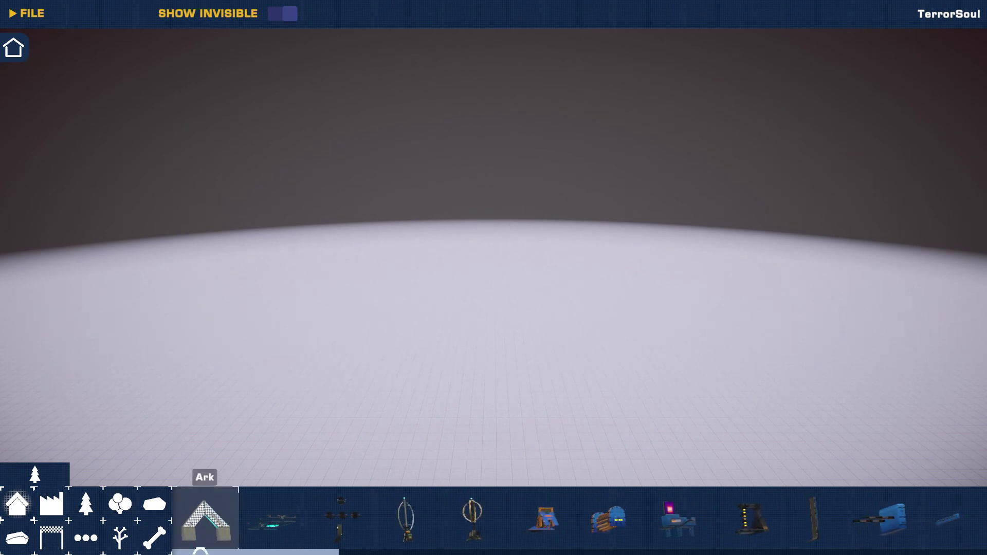
Place a Desert Small Smooth rock from the rocks category on the grid.
left_click(153, 503)
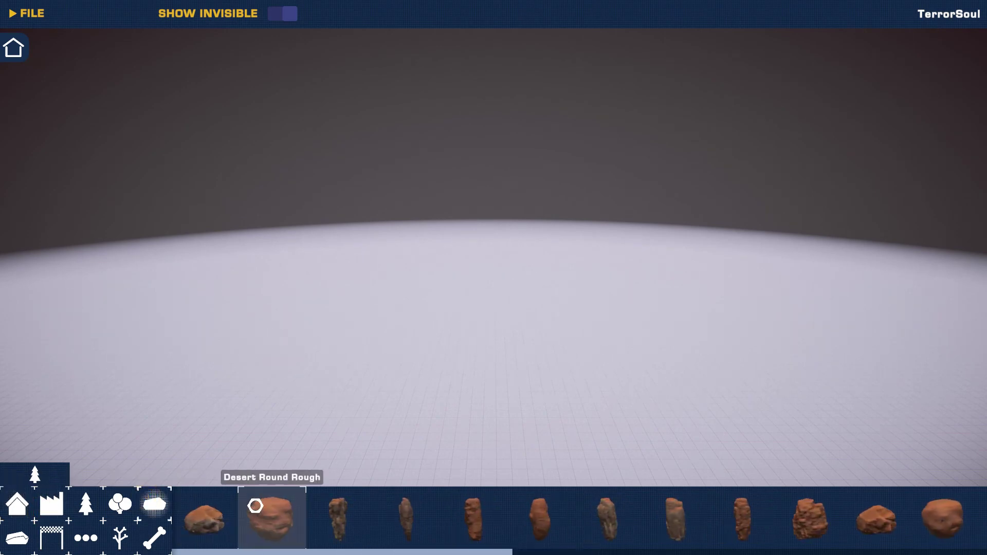
left_click(214, 526)
left_click(771, 360)
left_click(504, 268)
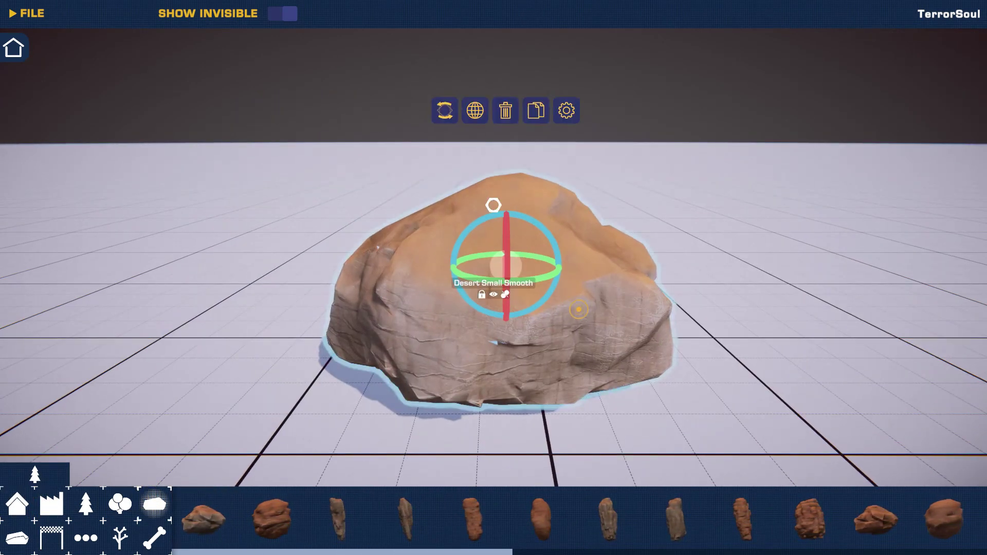
left_click(446, 123)
left_click(694, 306)
scroll(276, 277, "down", 5)
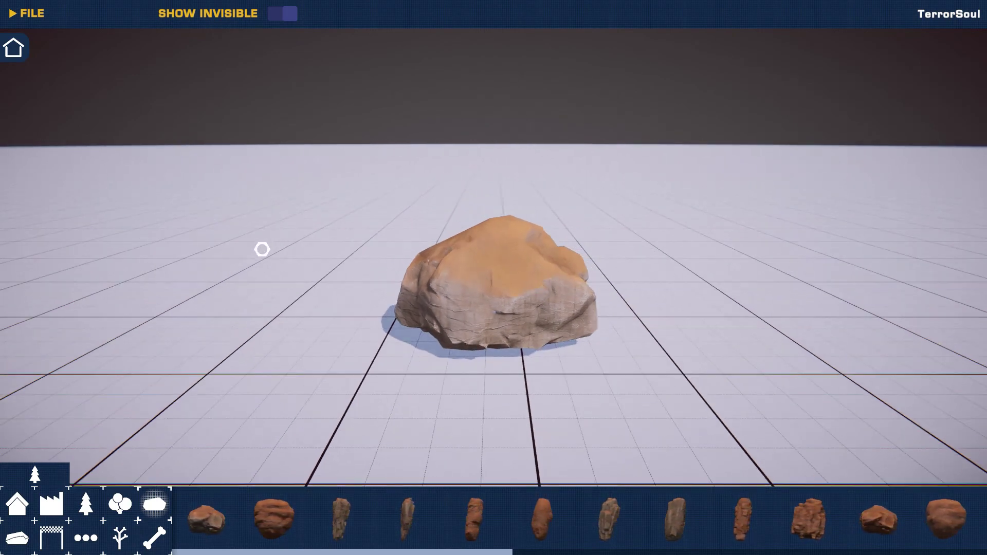
right_click_drag(291, 288, 734, 305)
Save the map and export it as a mod.
left_click(27, 13)
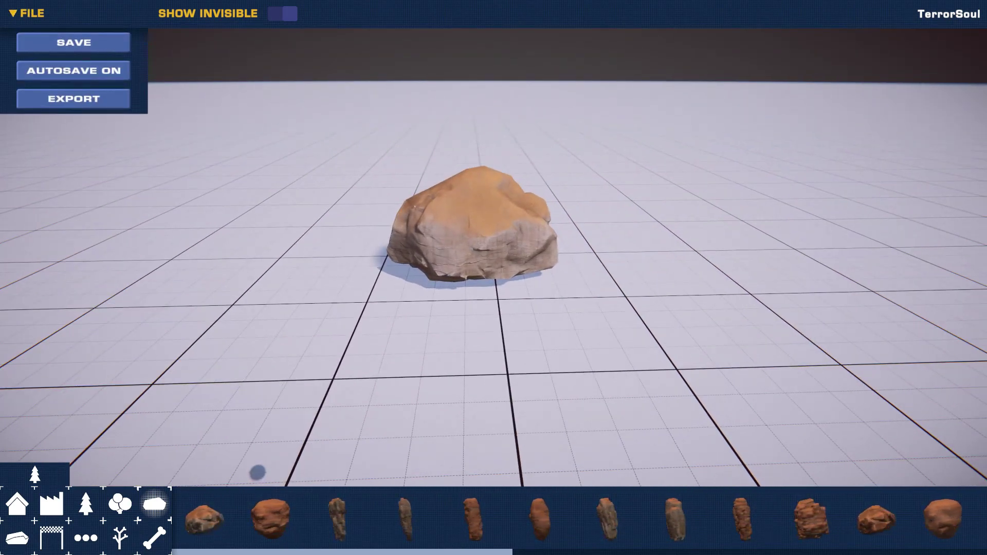
left_click(76, 41)
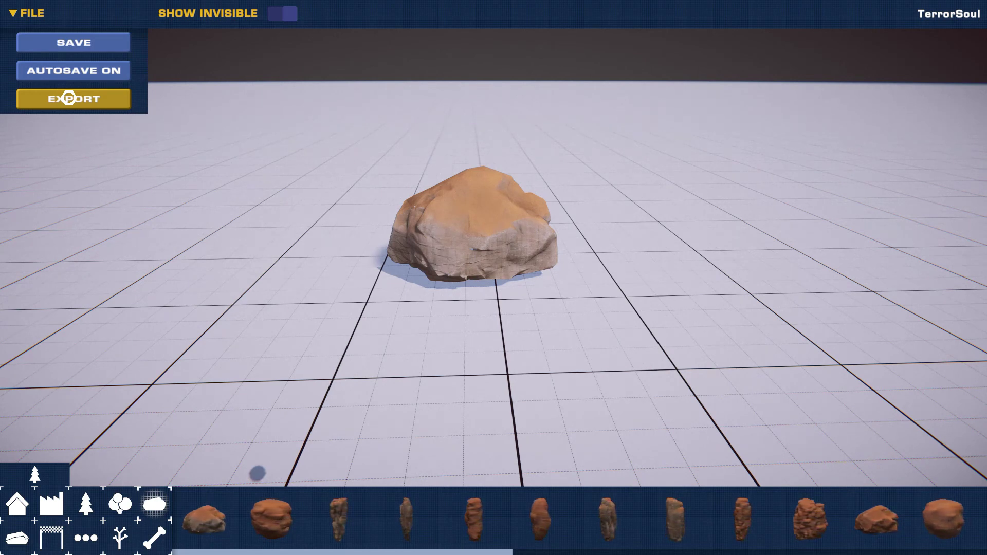
left_click(69, 98)
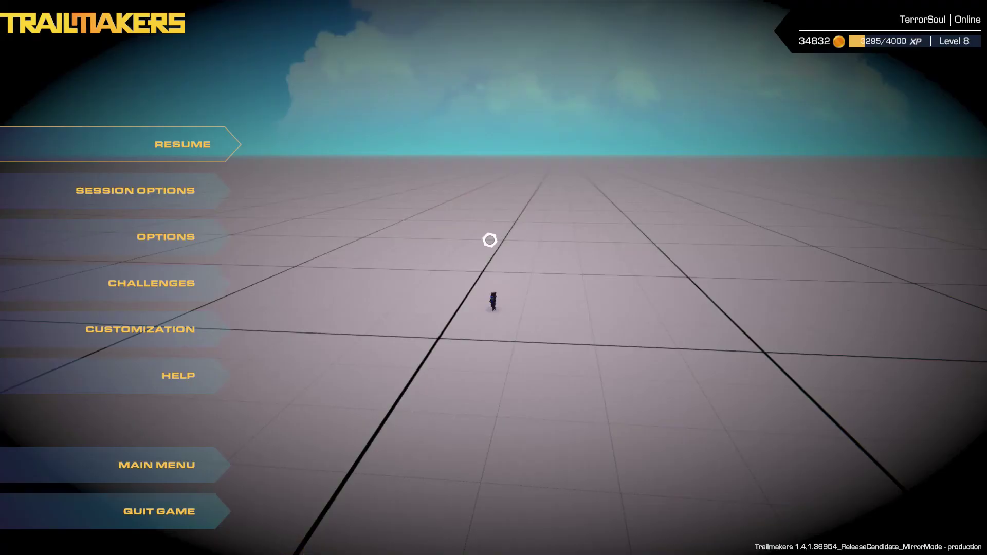
Load the exported map mod from Session Options, resume, and fly up then respawn to view the rock.
left_click(149, 190)
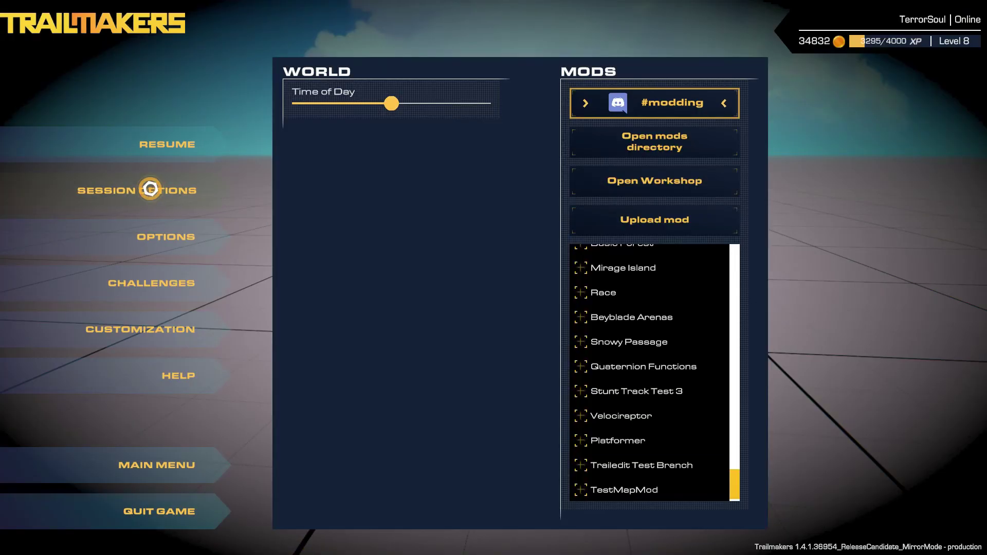
scroll(652, 495, "down", 1)
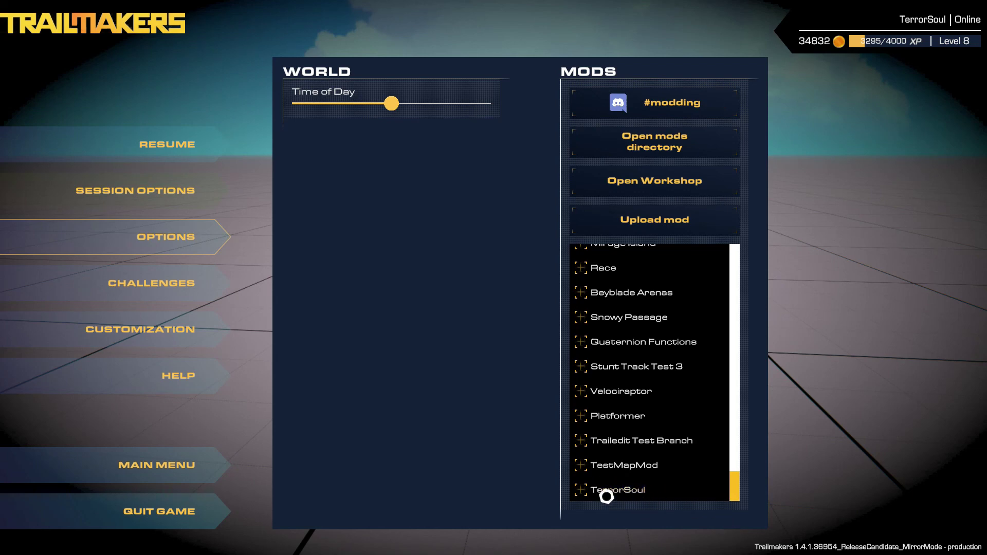
left_click(639, 493)
left_click(180, 159)
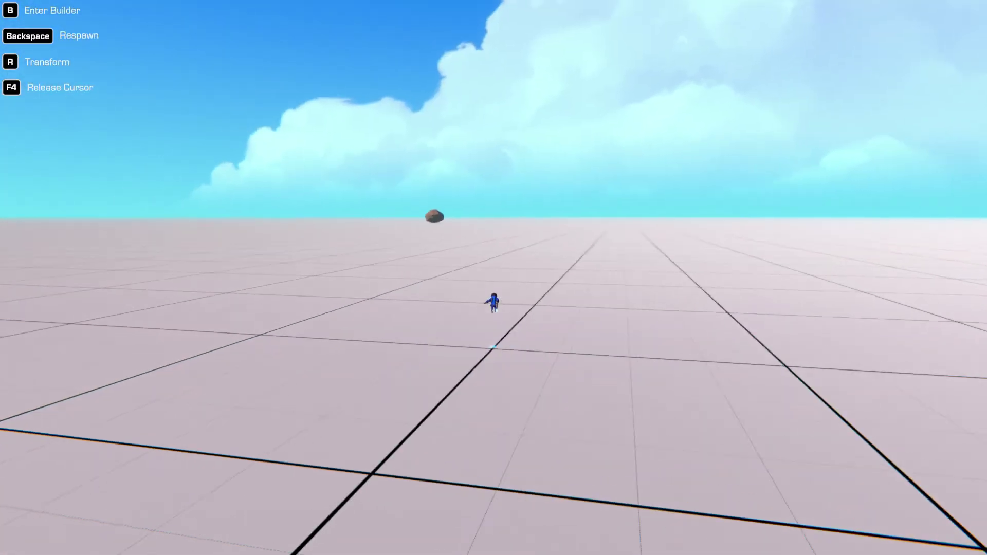
key("space")
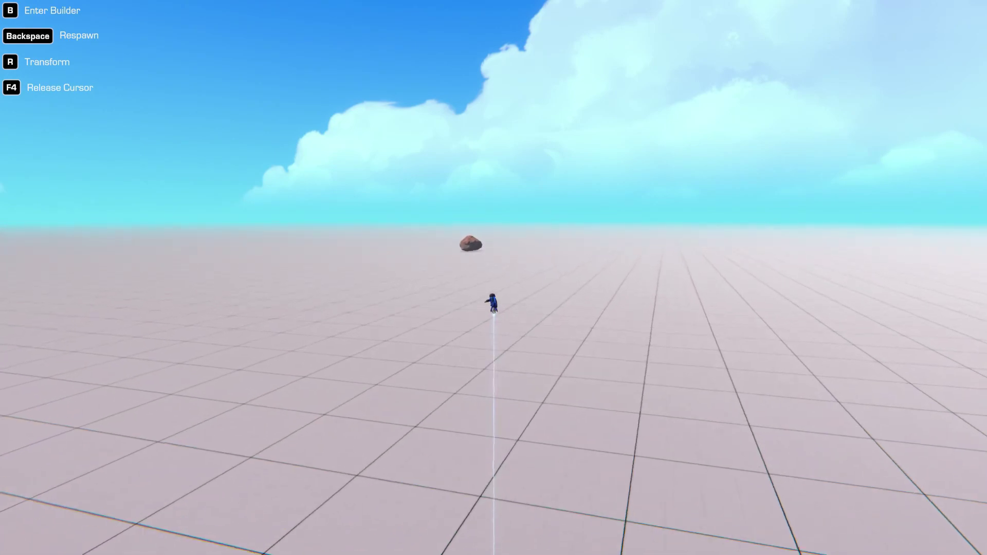
key("BackSpace")
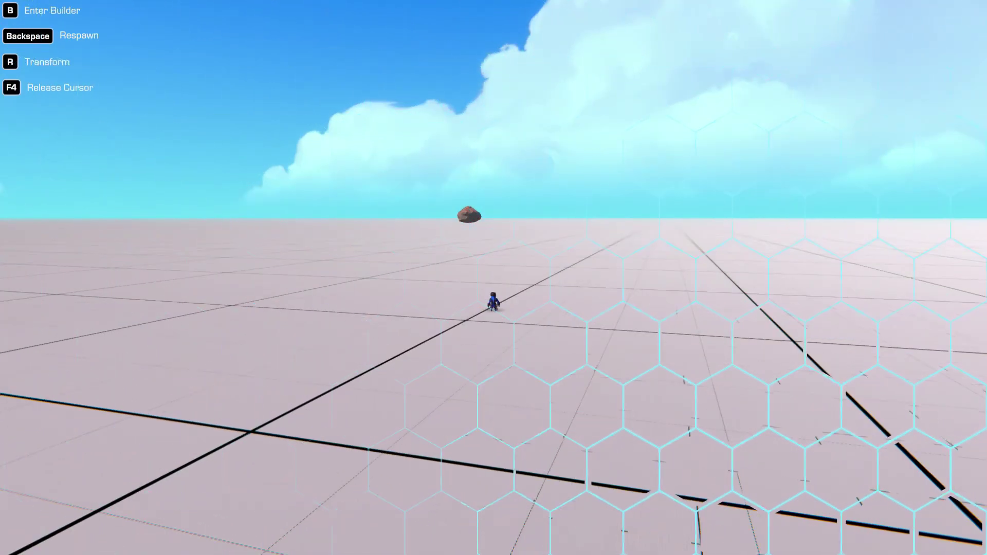